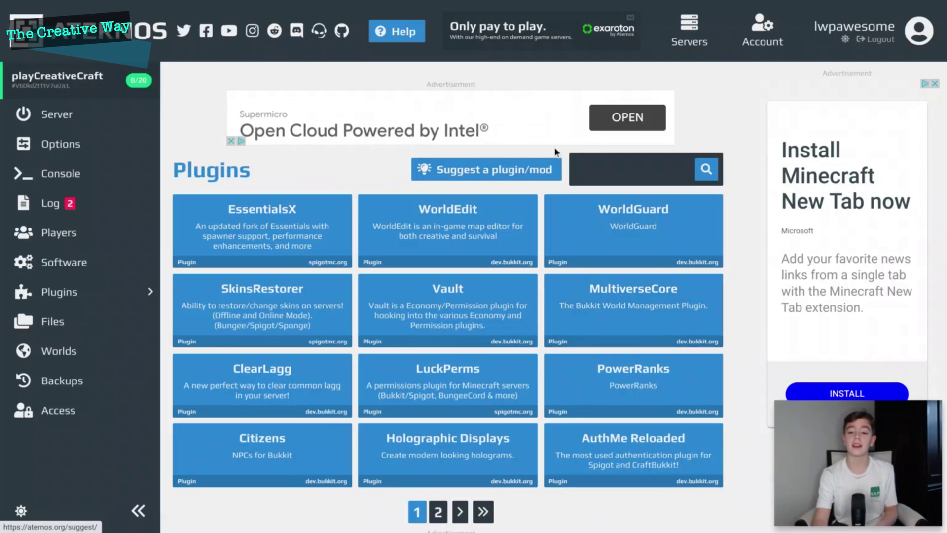
# Search the server's plugin catalogue for deluxehub and install DeluxeHub 3 version 3.3.9
pyautogui.click(588, 162)
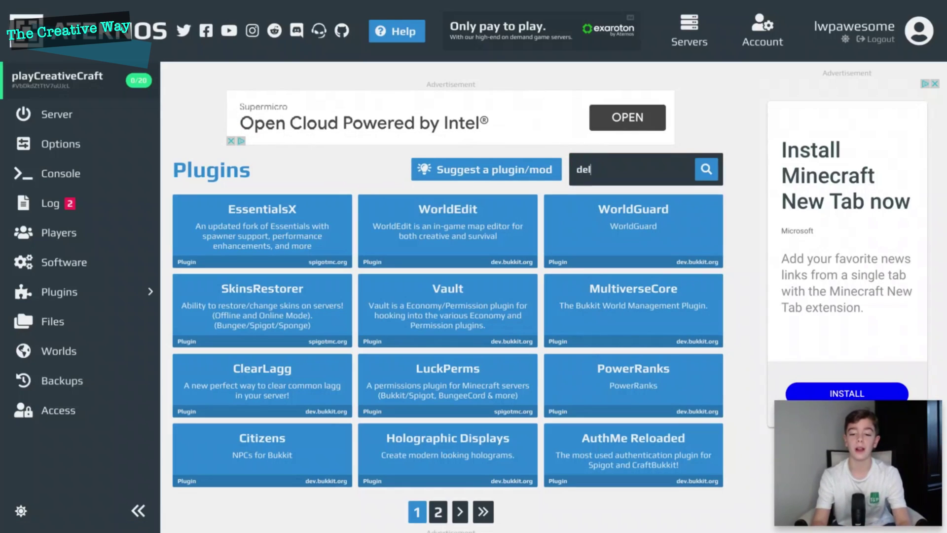
pyautogui.write('deluxehub')
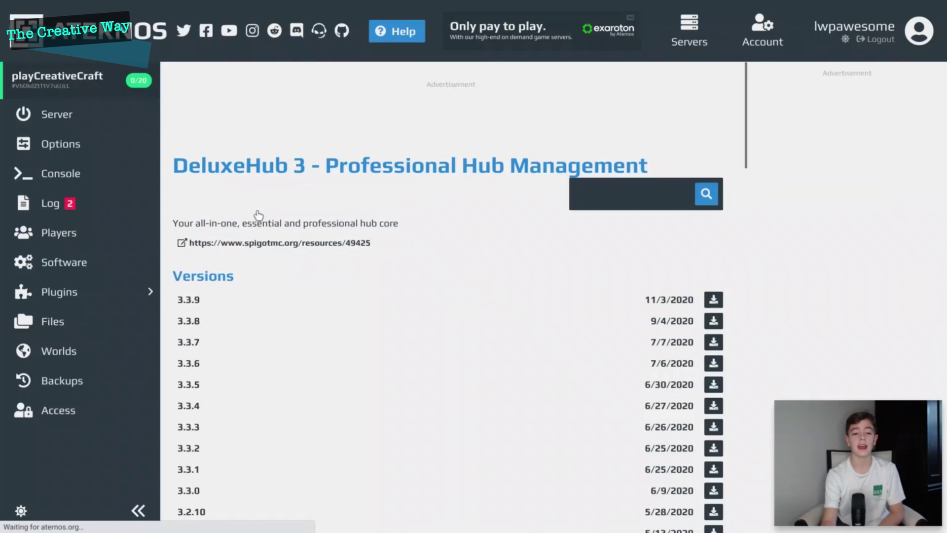
pyautogui.click(712, 301)
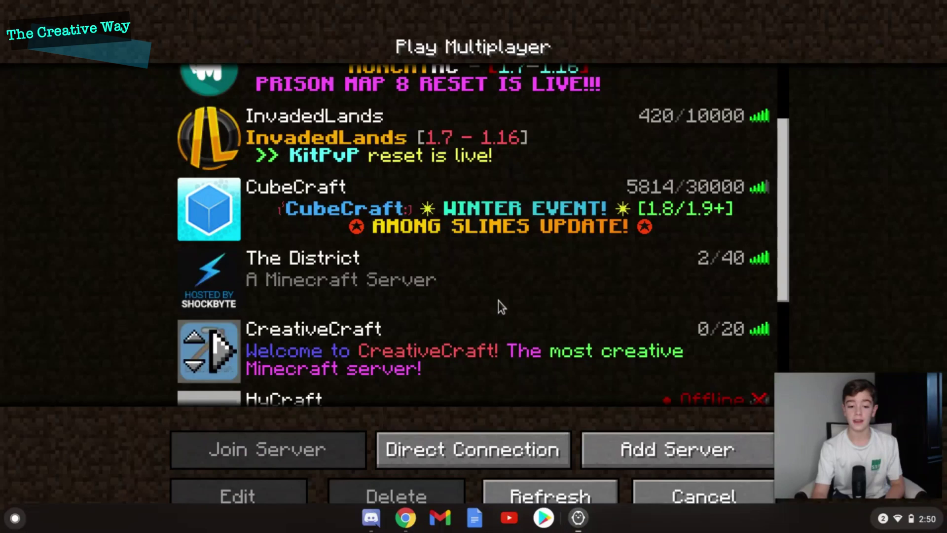
# Switch to Minecraft, join the CreativeCraft multiplayer server, and try the double jump around the spawn island
pyautogui.doubleClick(506, 345)
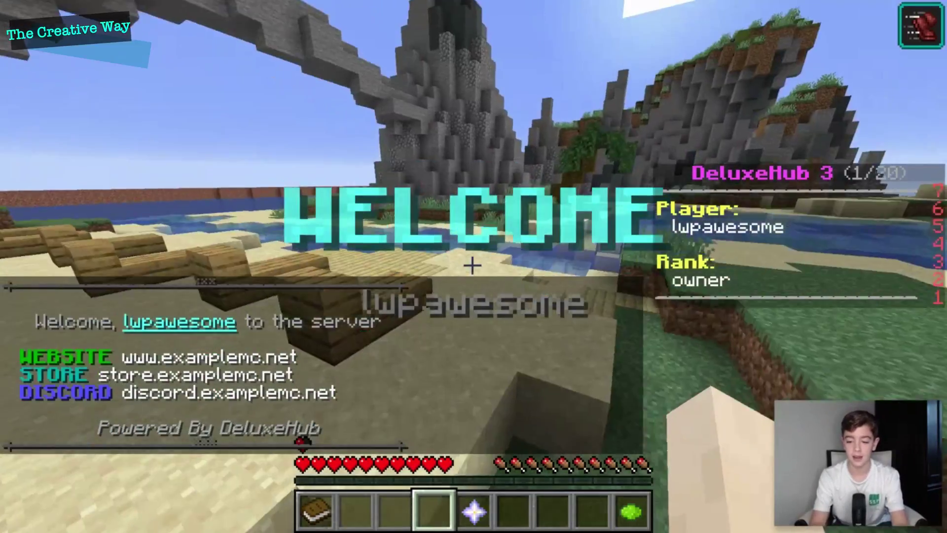
pyautogui.press('w')
pyautogui.press('space')
pyautogui.press('space')
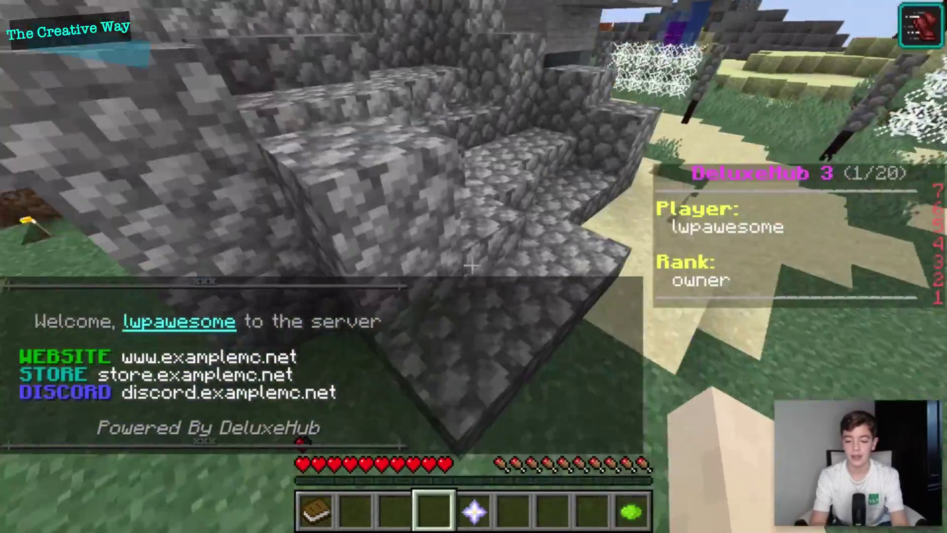
pyautogui.press('w')
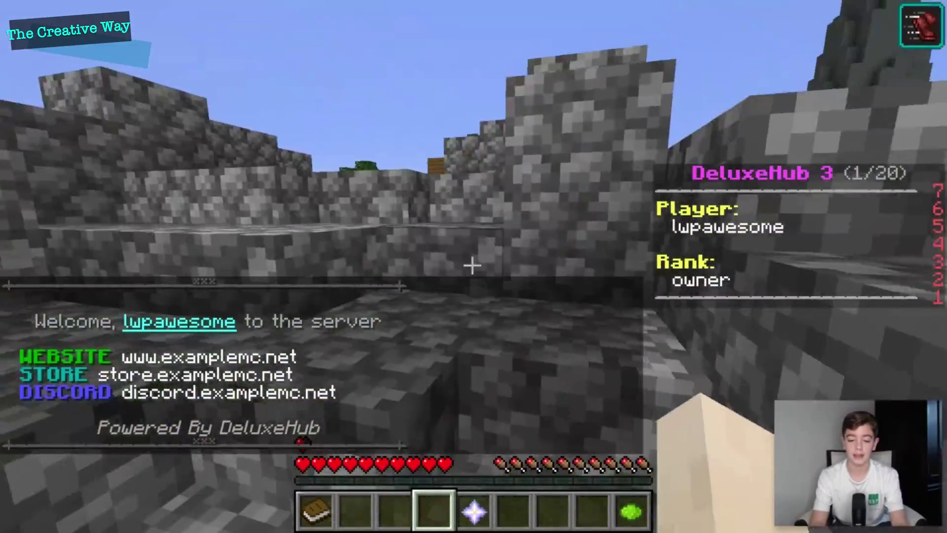
pyautogui.press('w')
pyautogui.press('space')
pyautogui.press('space')
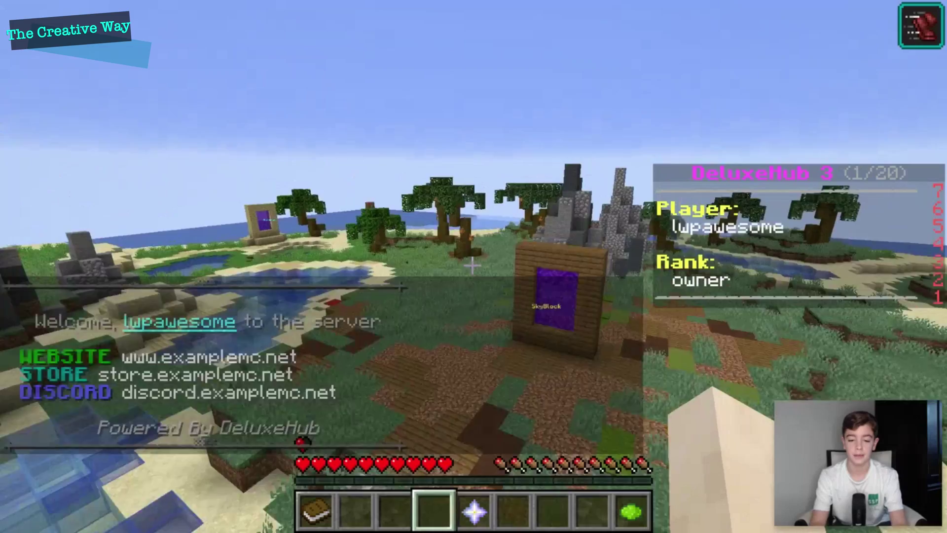
# Open the Server Selector from its hotbar item and try the Factions and Survival destinations
pyautogui.press('5')
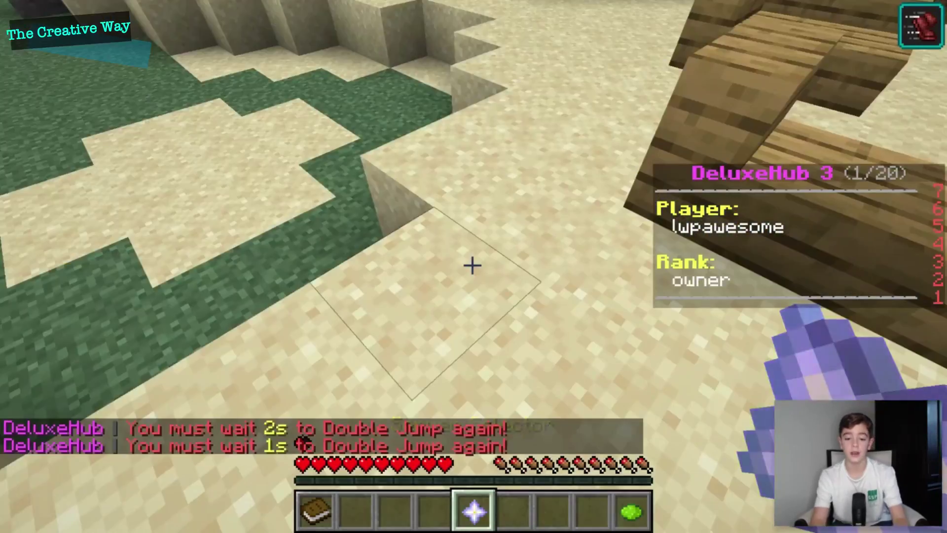
pyautogui.rightClick(472, 265)
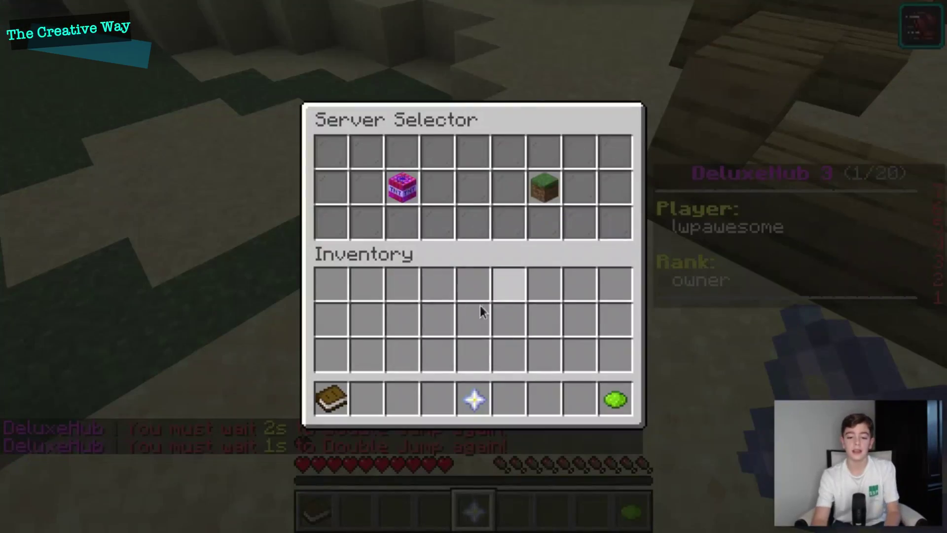
pyautogui.click(398, 186)
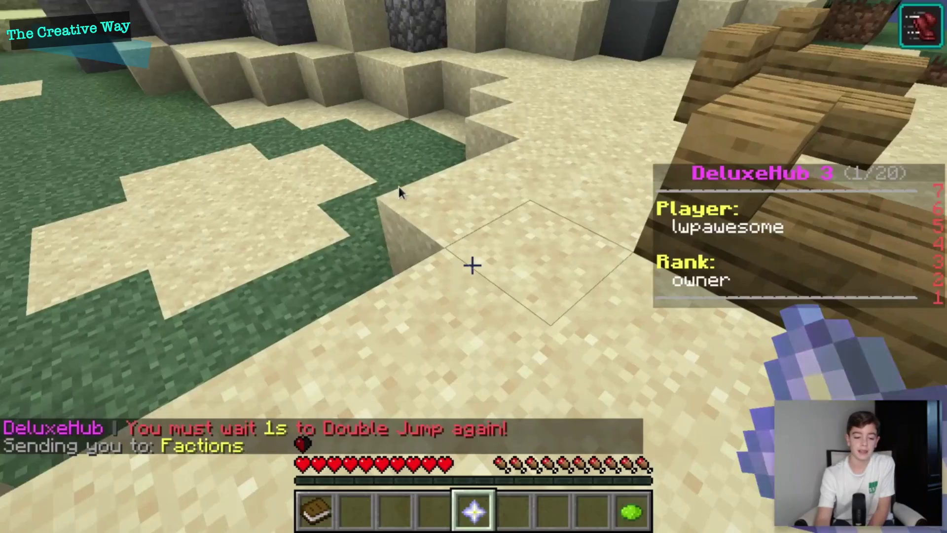
pyautogui.rightClick(398, 186)
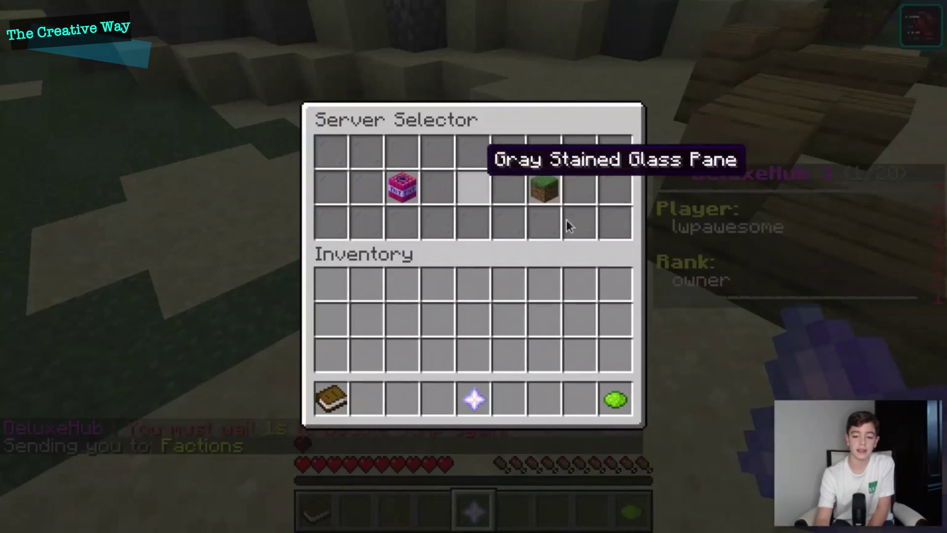
pyautogui.click(548, 188)
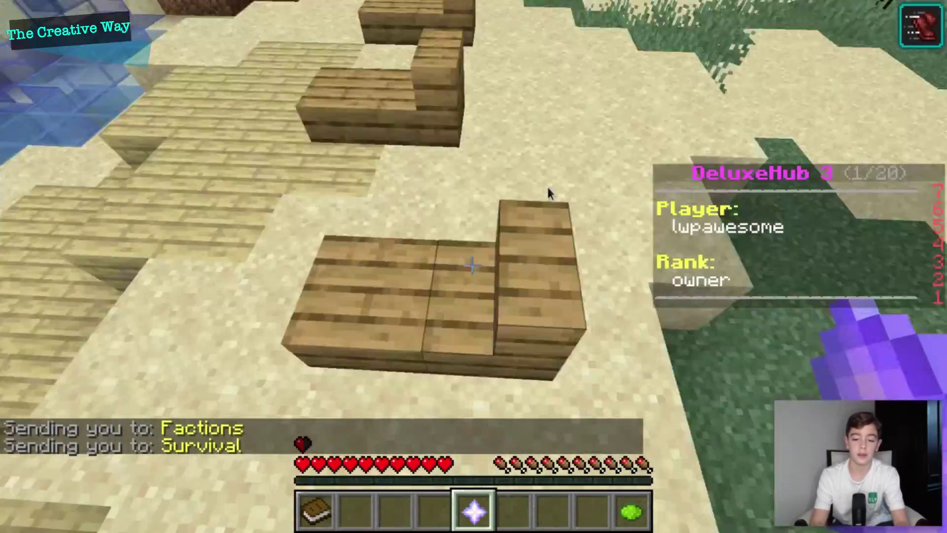
# Use the Server Information book to show the website, store and Discord links in chat
pyautogui.press('1')
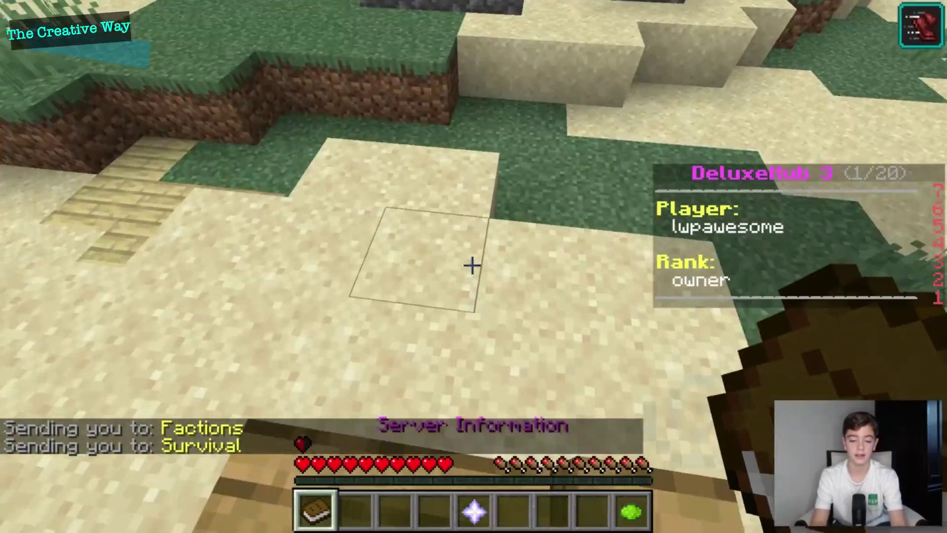
pyautogui.rightClick(472, 266)
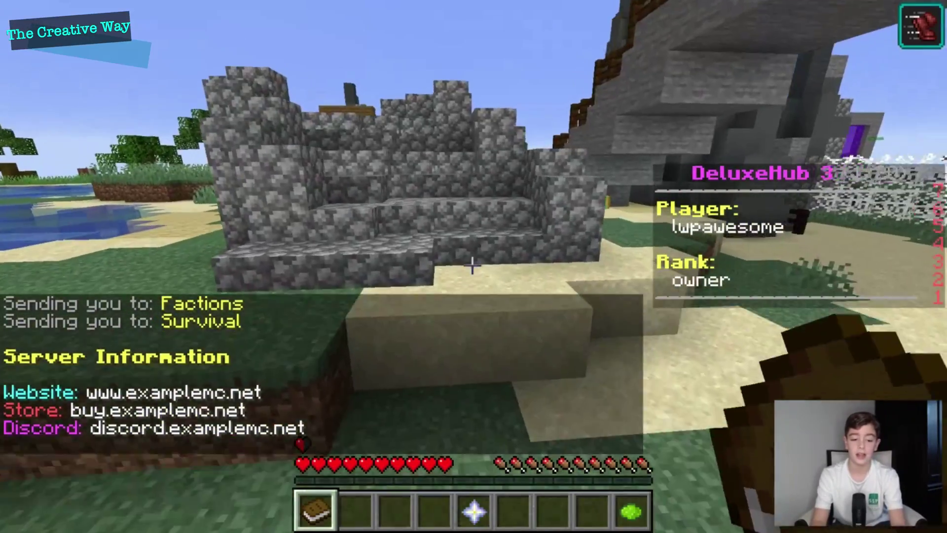
pyautogui.write('w')
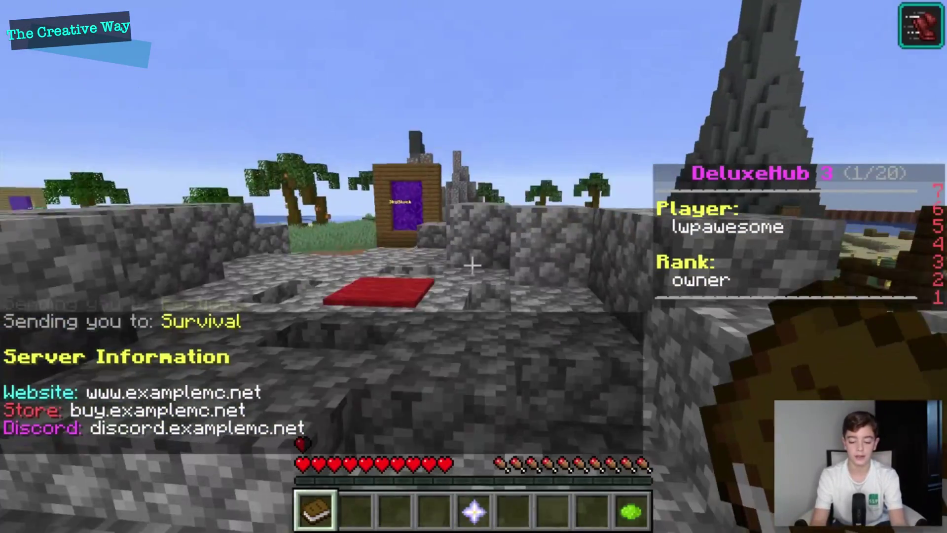
pyautogui.write('/floody')
# Toggle flight off and back on with /fly, and try the double jump from the stone ruins
pyautogui.press('Return')
pyautogui.press('w')
pyautogui.press('space')
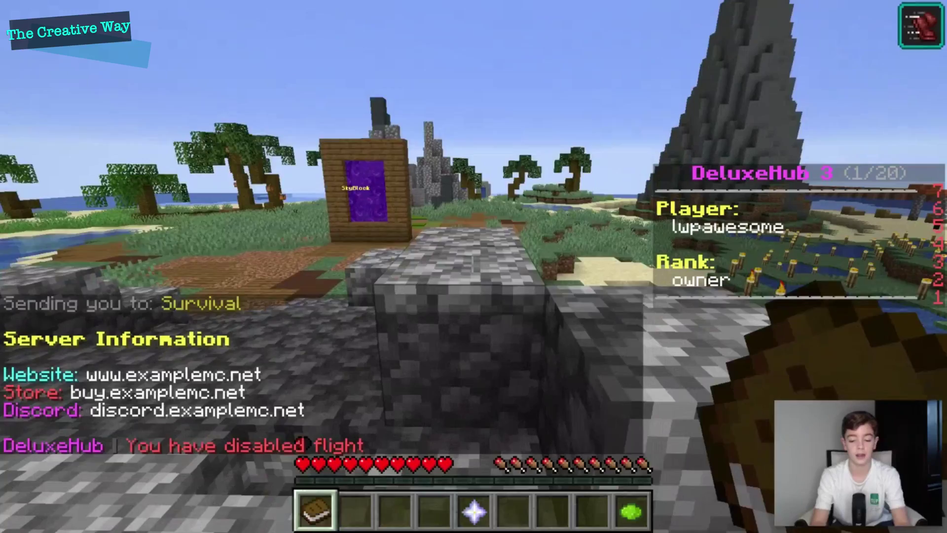
pyautogui.write('/fly')
pyautogui.press('Return')
pyautogui.press('w')
pyautogui.press('space')
pyautogui.press('space')
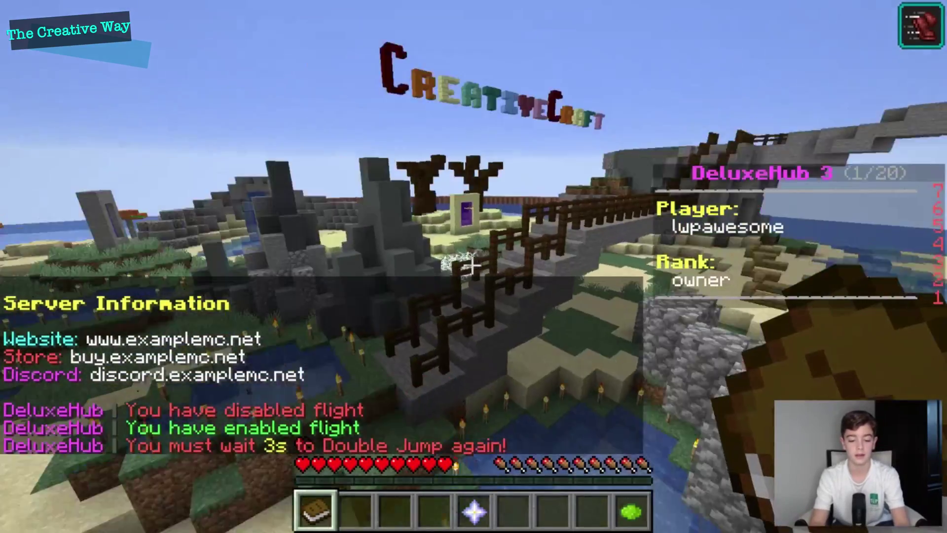
# Switch the game mode to creative with /gmc and fly over to the blue and wooden platform
pyautogui.press('/')
pyautogui.write('gma')
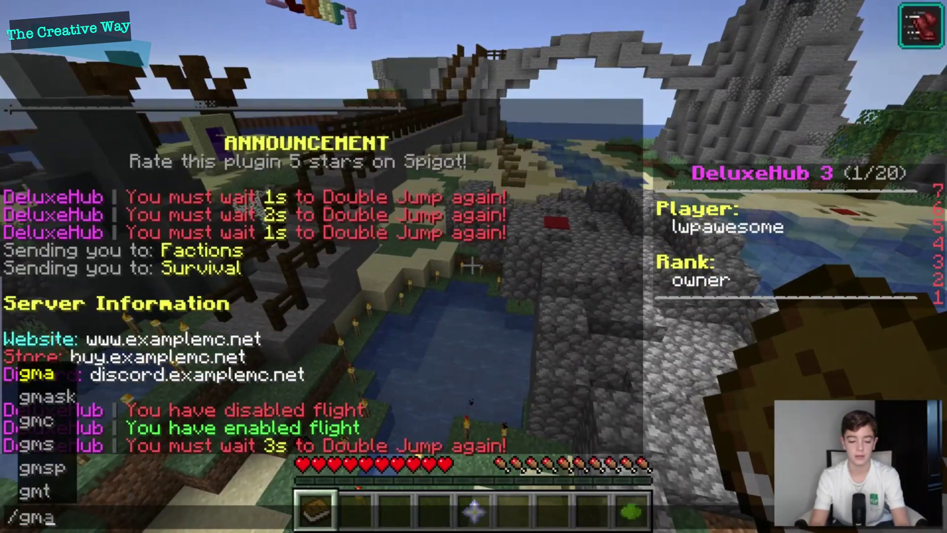
pyautogui.press('Return')
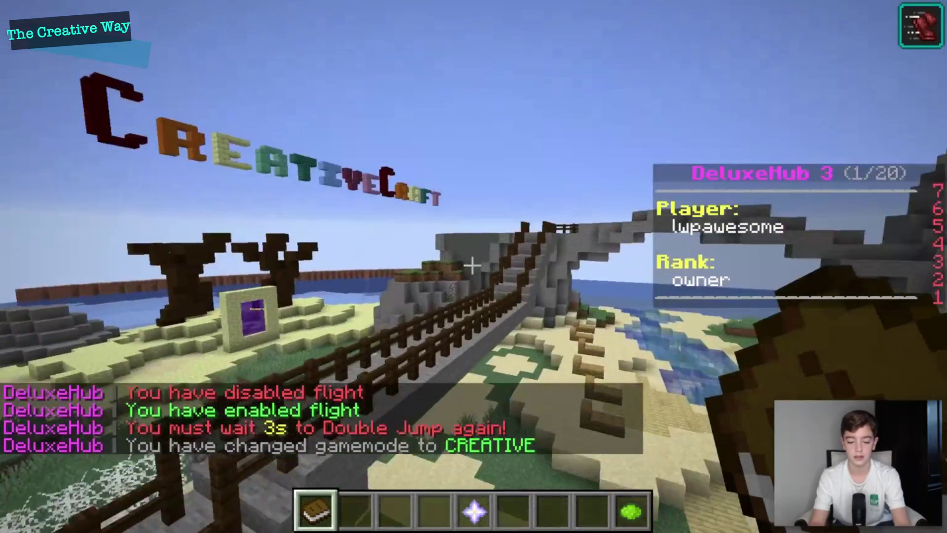
pyautogui.press('w')
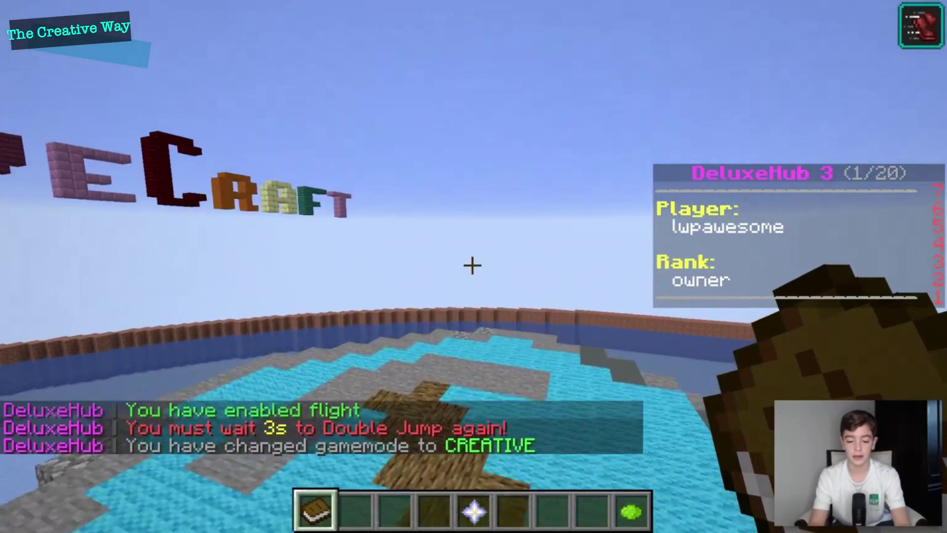
pyautogui.press('w')
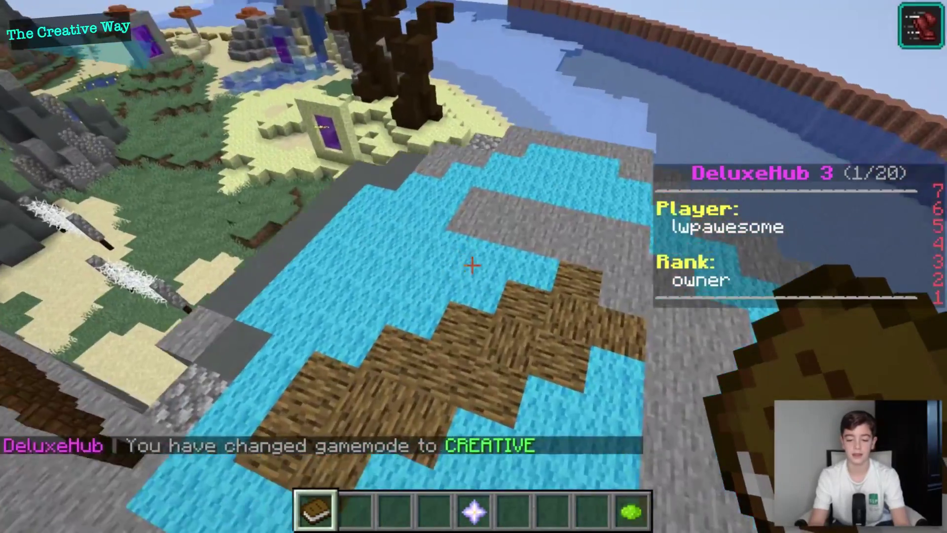
pyautogui.press('w')
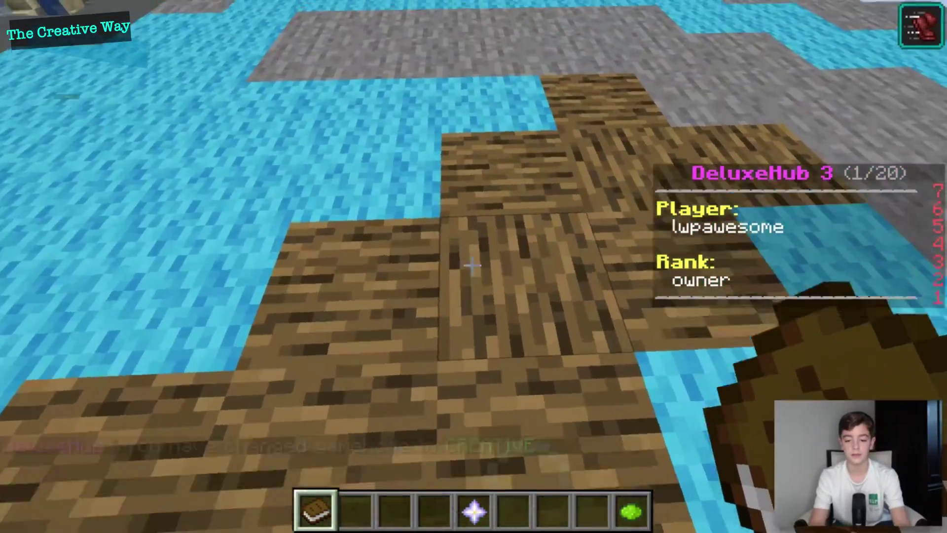
pyautogui.press('w')
# Run /deluxehub to list the plugin's commands in chat, and view the customised online player list
pyautogui.press('/')
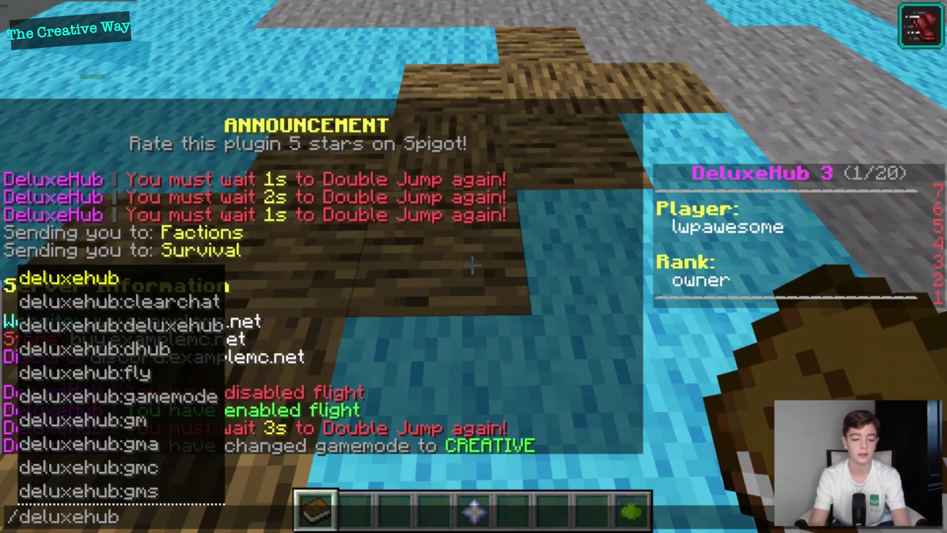
pyautogui.press('Escape')
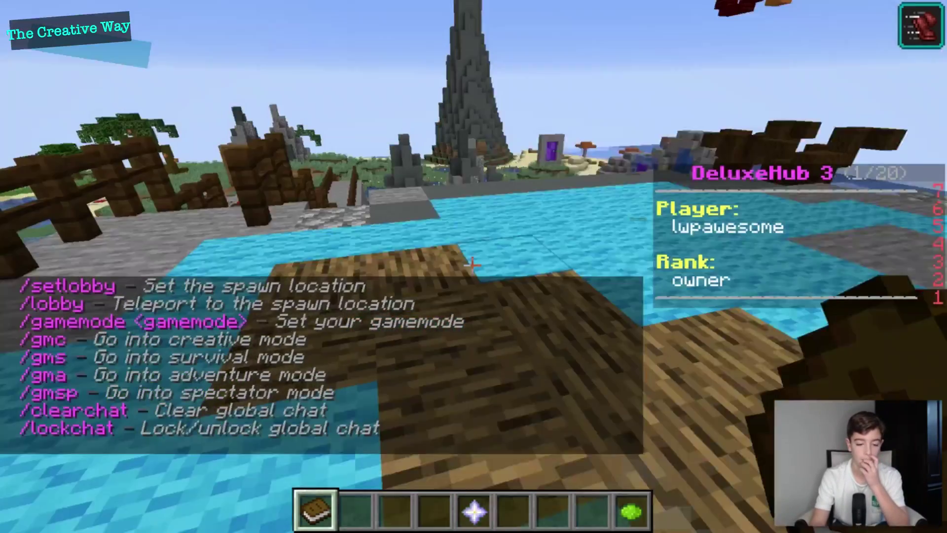
pyautogui.press('t')
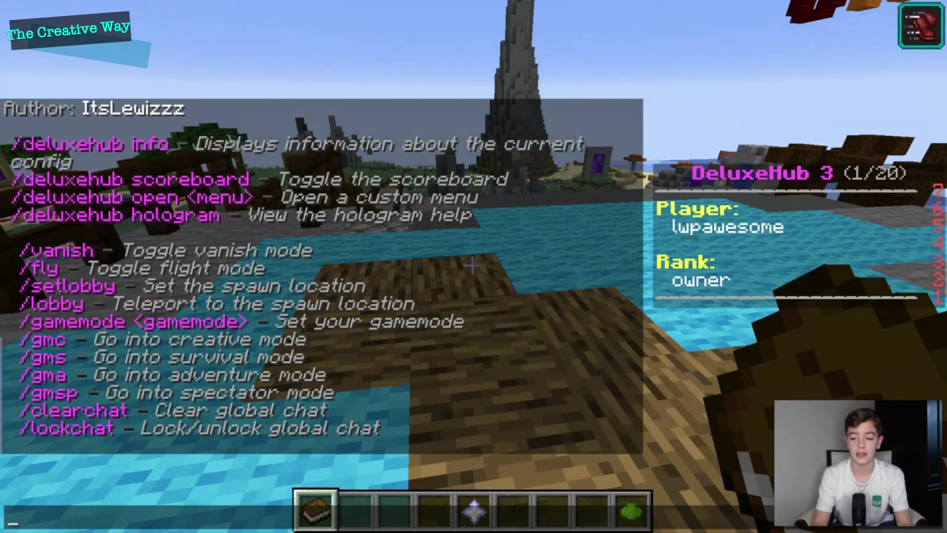
pyautogui.press('Escape')
pyautogui.press('Tab')
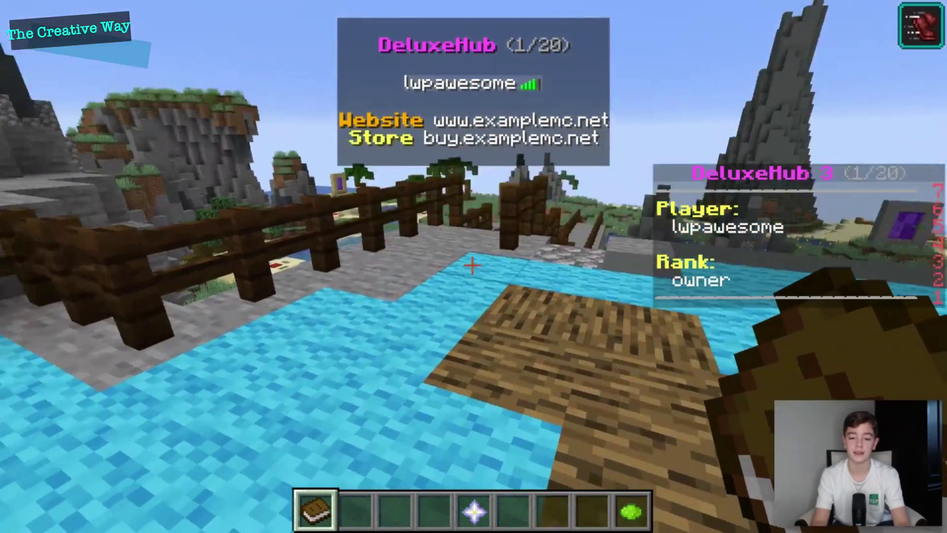
# Turn vanish mode on and back off with the /vanish command
pyautogui.press('/')
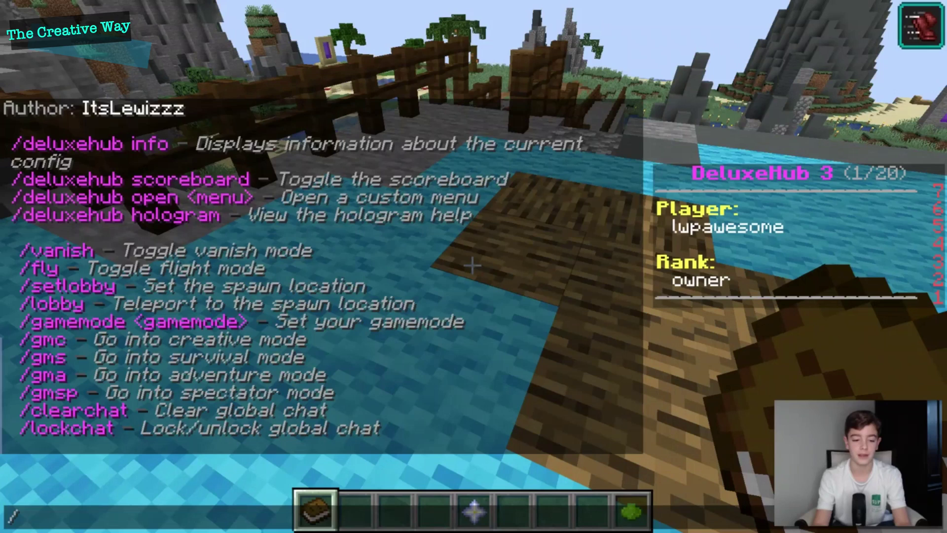
pyautogui.write('v')
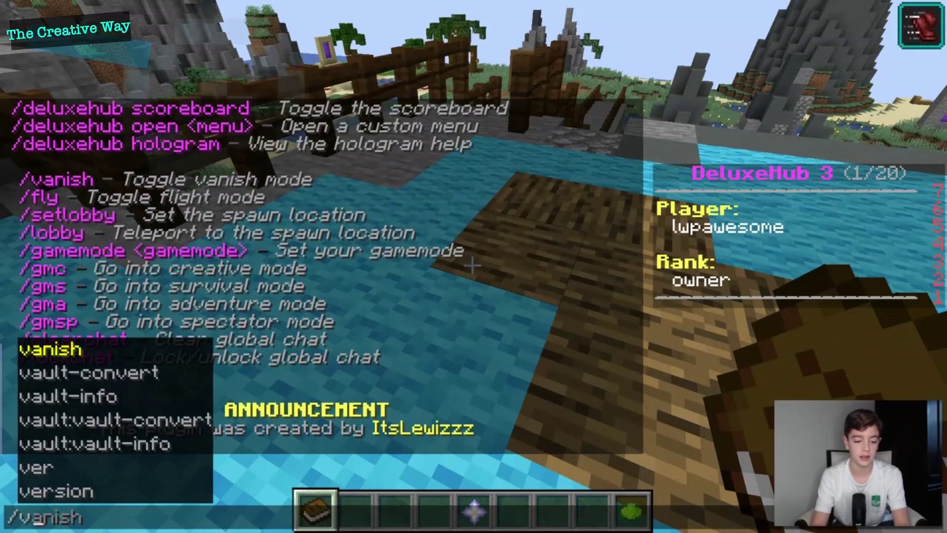
pyautogui.press('Tab')
pyautogui.press('Return')
pyautogui.press('/')
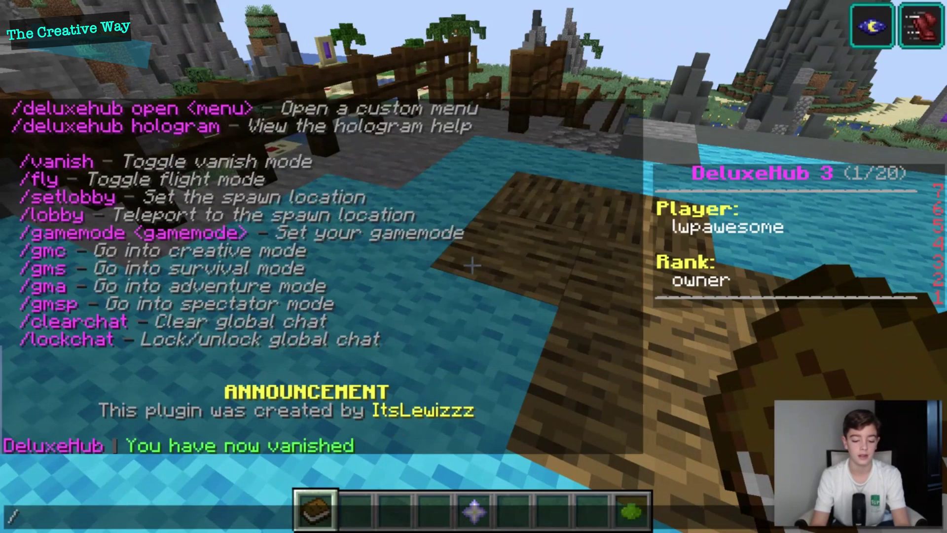
pyautogui.write('v')
pyautogui.press('Tab')
pyautogui.press('Return')
# Review the command list in the chat history and run /deluxehub info to show the plugin's configuration
pyautogui.press('/')
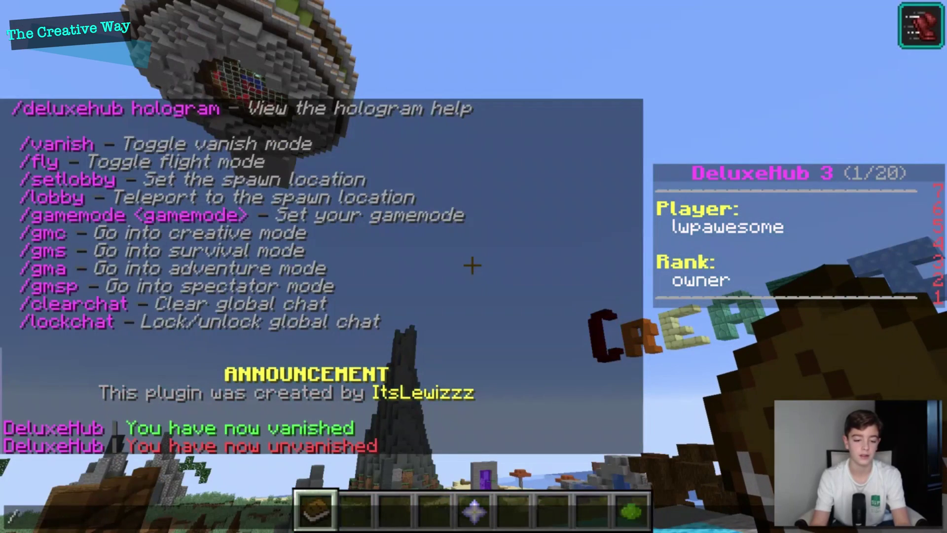
pyautogui.scroll(2, 360, 121)
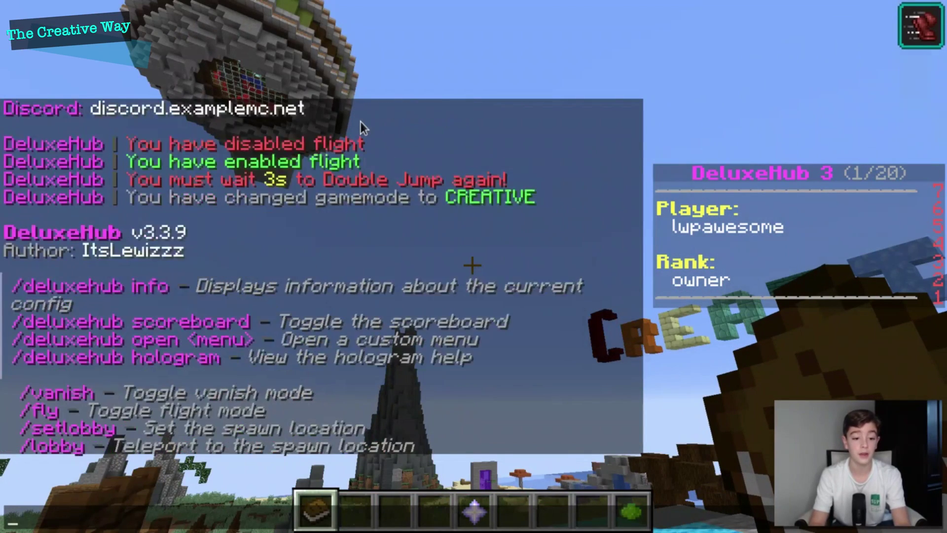
pyautogui.scroll(-2, 360, 122)
pyautogui.scroll(1, 321, 276)
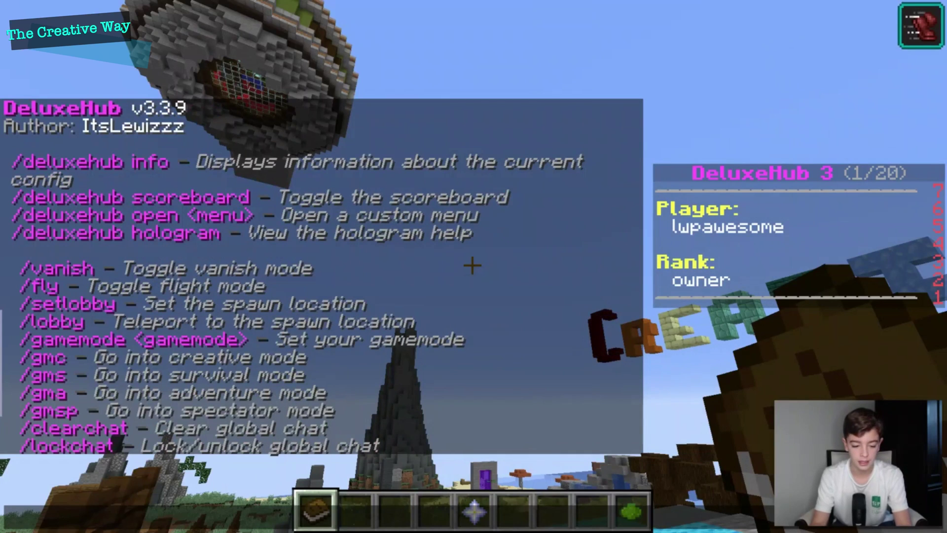
pyautogui.write('del')
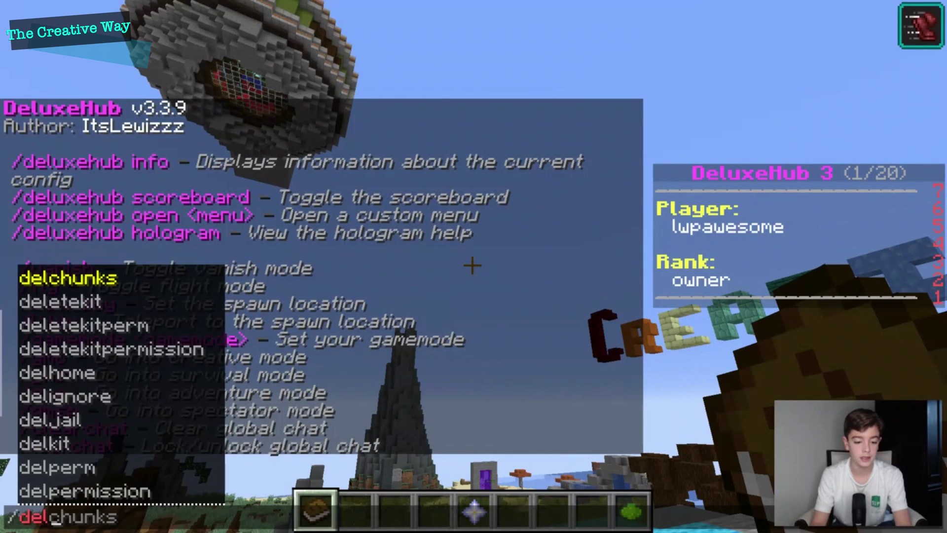
pyautogui.write('uxehub inf')
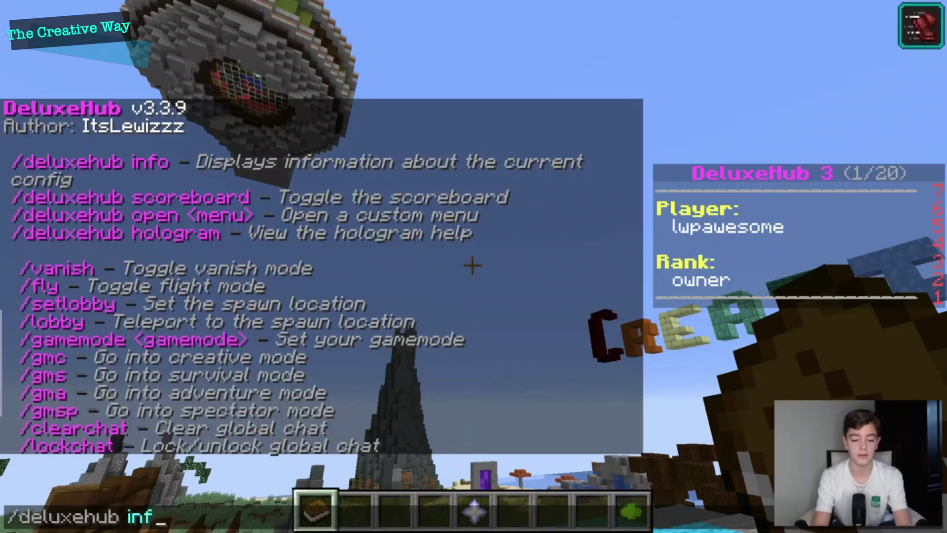
pyautogui.write('o')
pyautogui.press('Return')
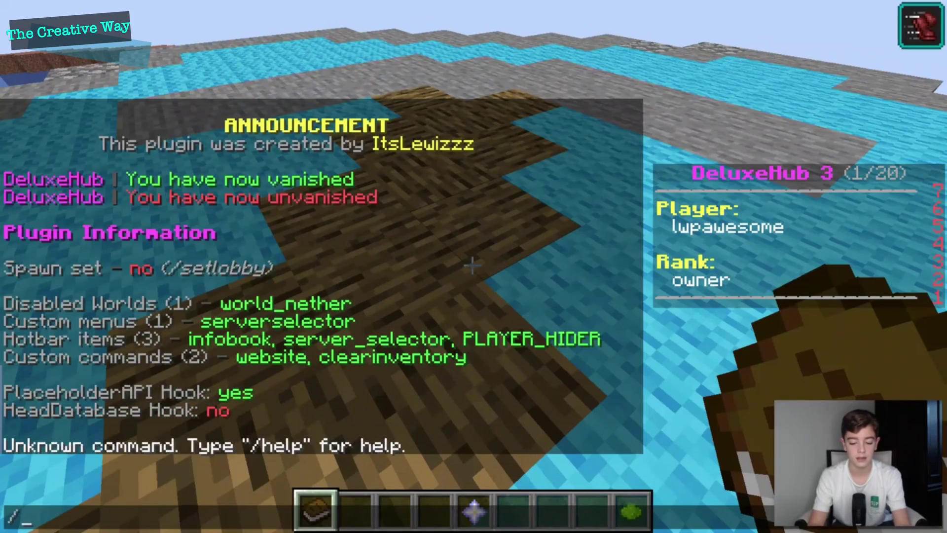
# Clear the player's inventory with the /clearinventory command
pyautogui.write('clean')
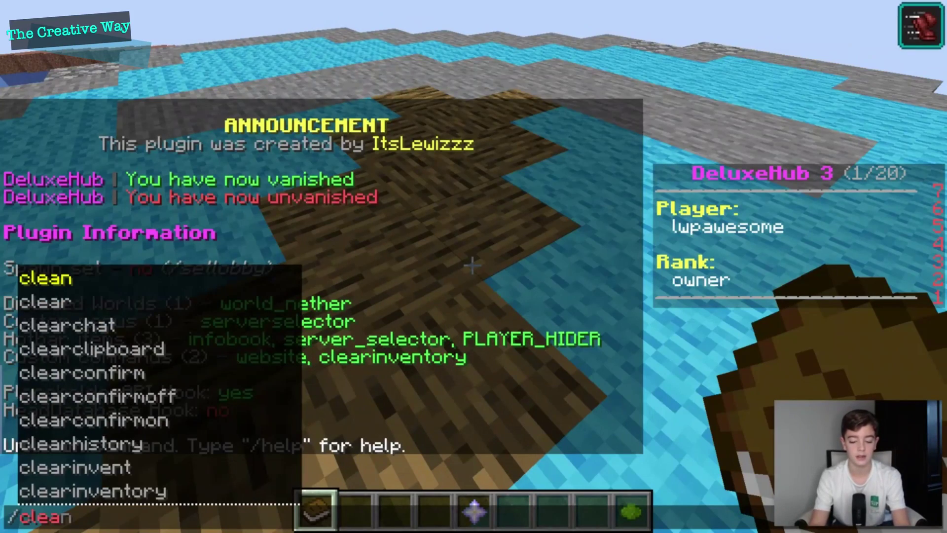
pyautogui.press('BackSpace')
pyautogui.write('rinventory')
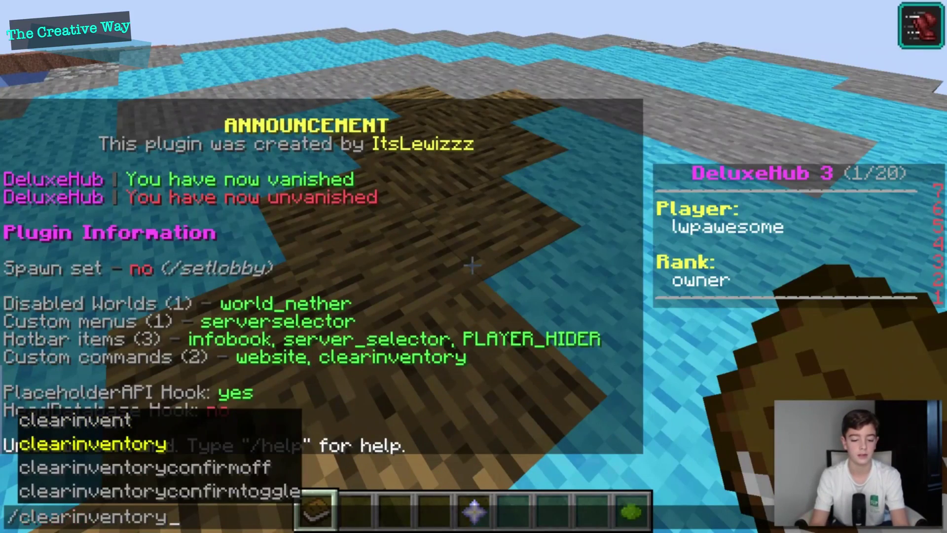
pyautogui.press('Return')
# Disconnect from the server and rejoin CreativeCraft from the multiplayer server list
pyautogui.press('/')
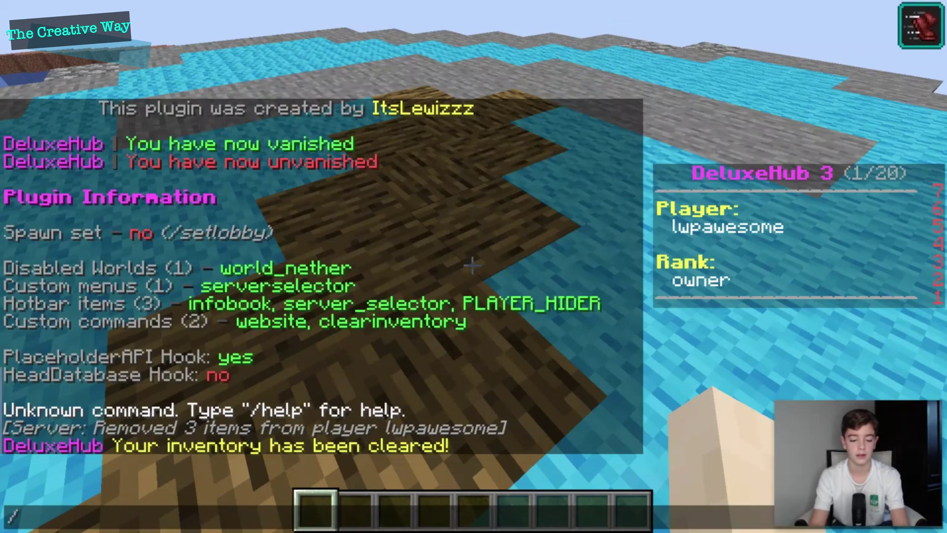
pyautogui.press('Escape')
pyautogui.press('Escape')
pyautogui.click(437, 374)
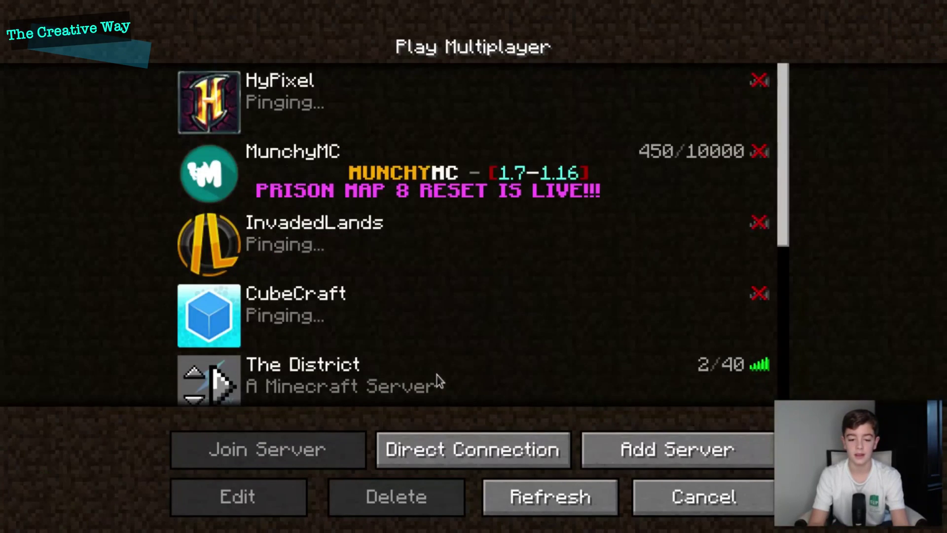
pyautogui.scroll(-1, 436, 374)
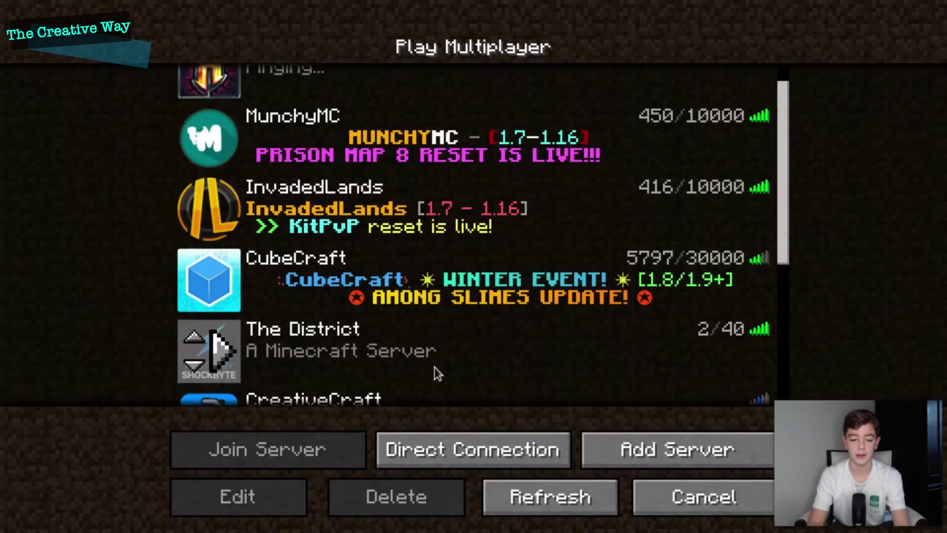
pyautogui.doubleClick(395, 401)
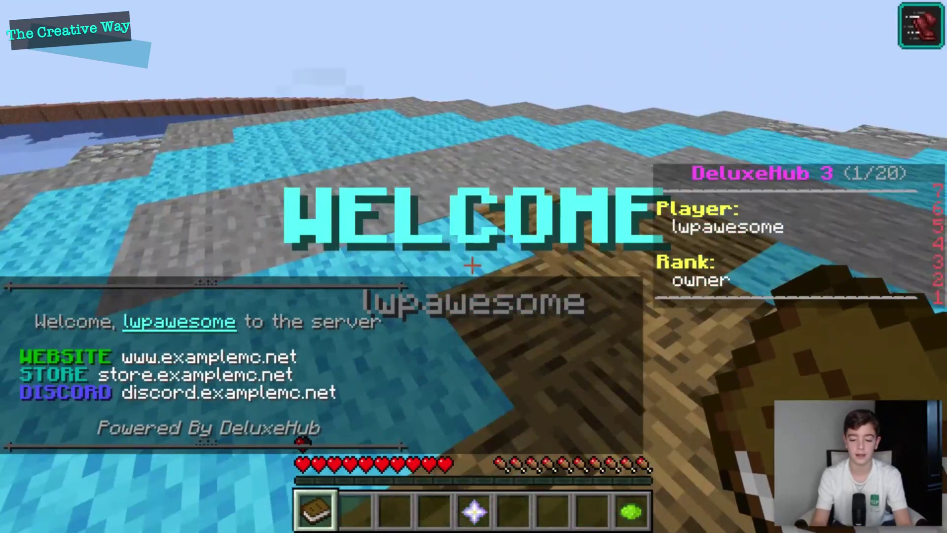
# Turn player visibility off and back on with the player hider item in the last hotbar slot
pyautogui.press('9')
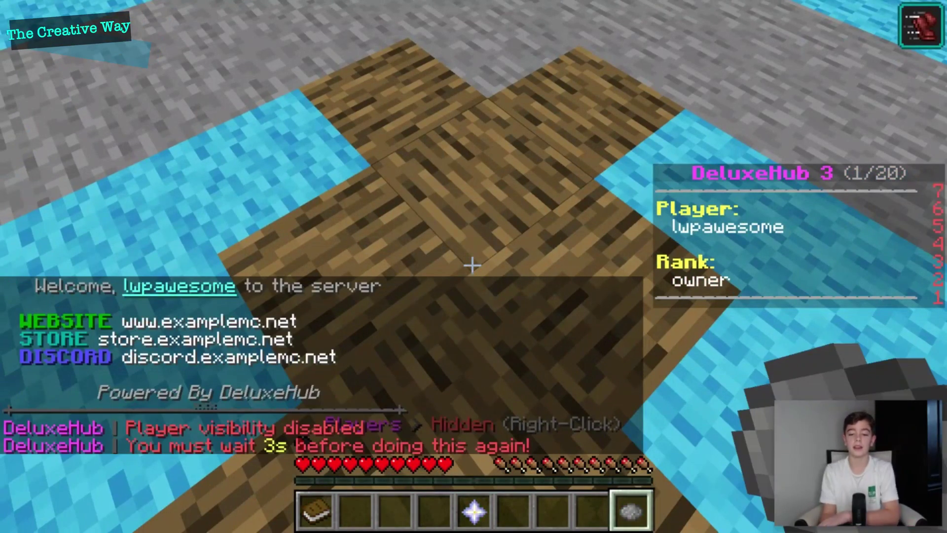
pyautogui.press('w')
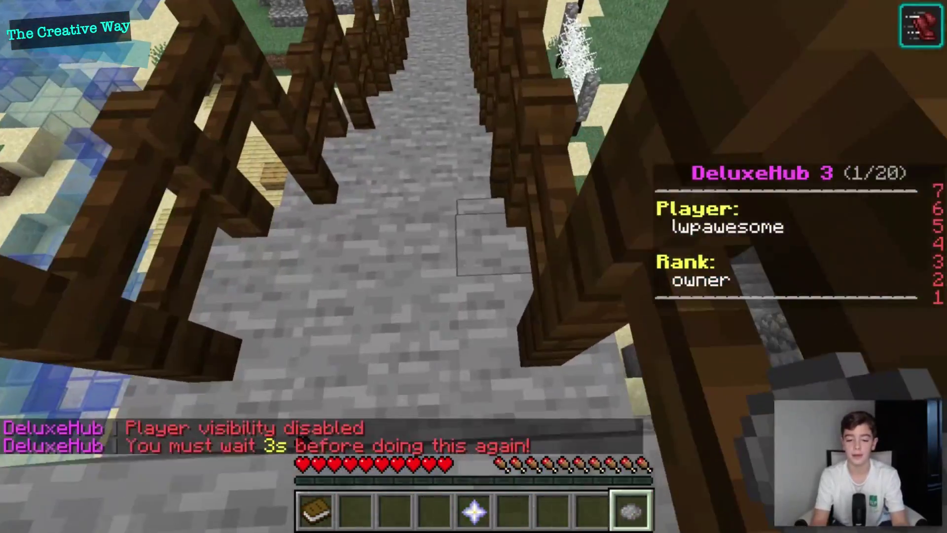
pyautogui.rightClick(472, 266)
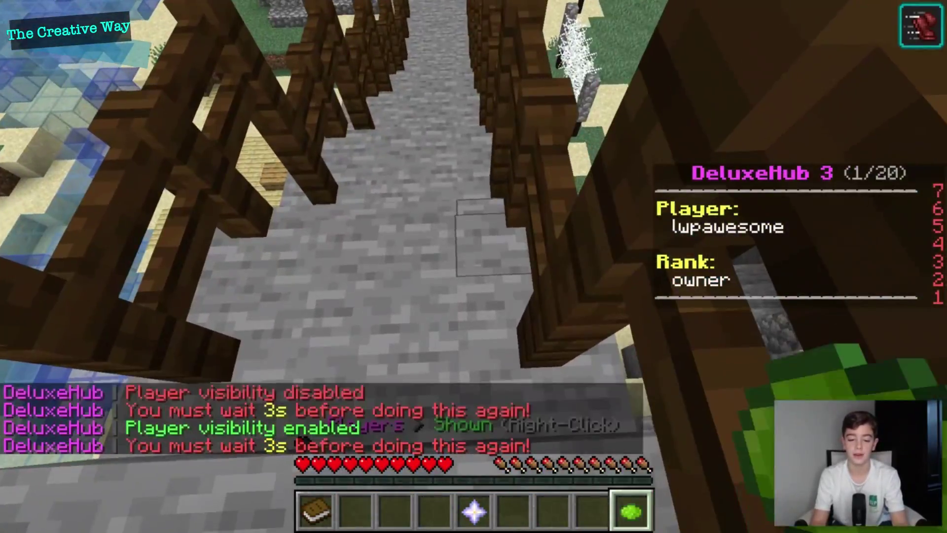
# Walk along the fenced stone bridge and return to the blue and wooden platform
pyautogui.press('w')
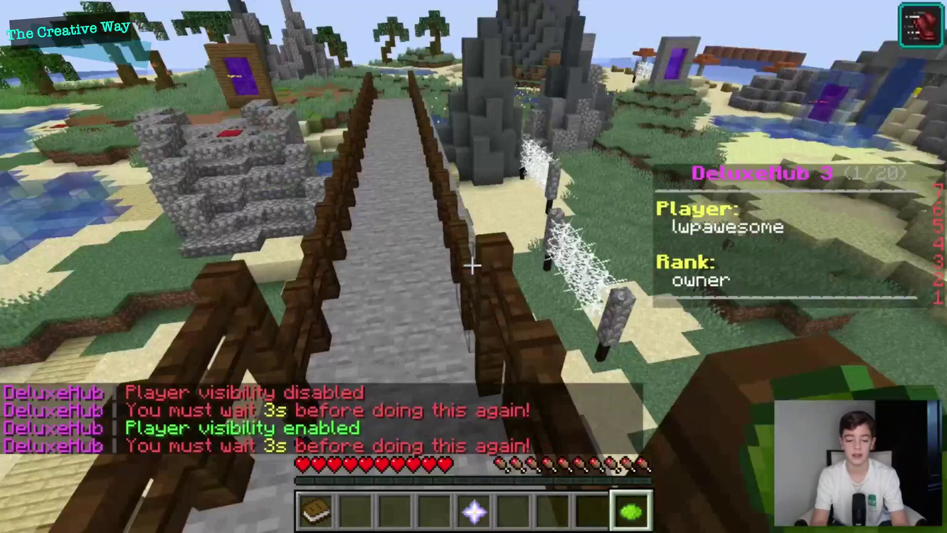
pyautogui.press('w')
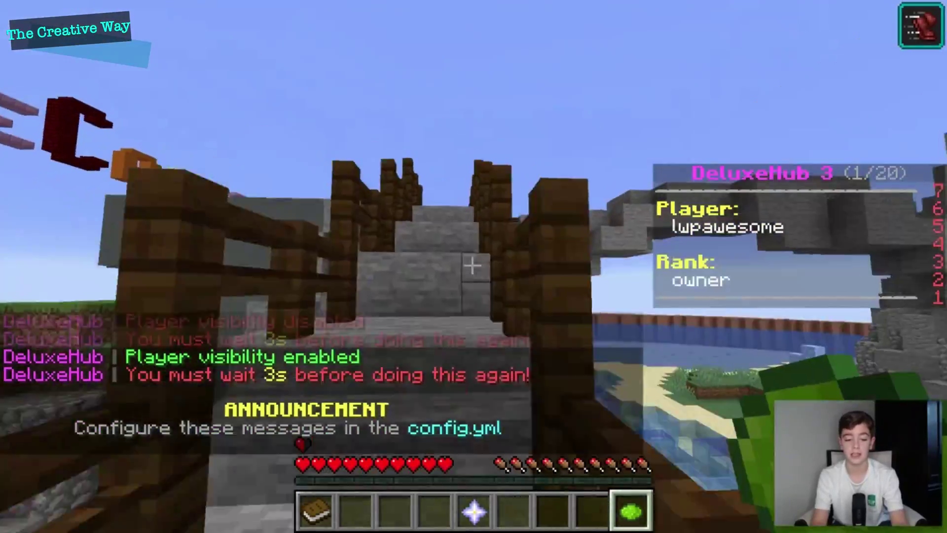
pyautogui.press('w')
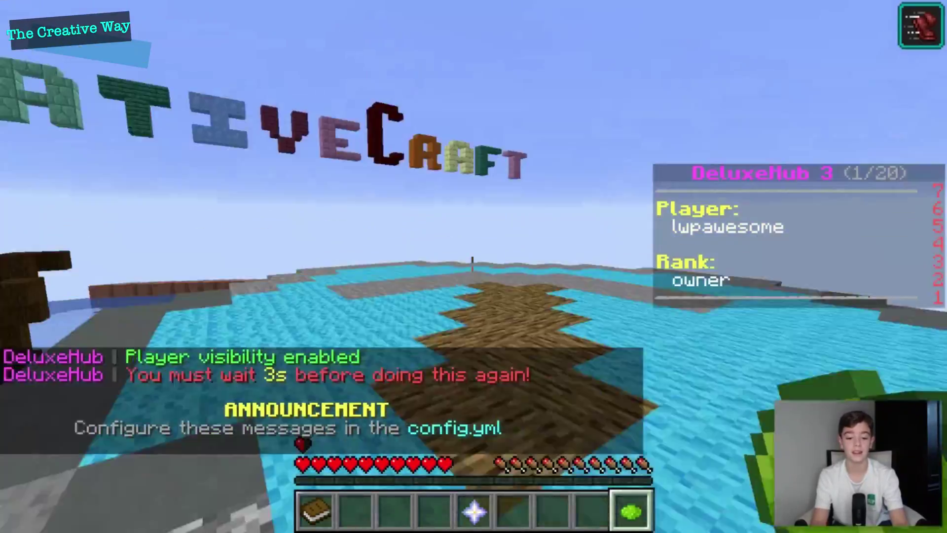
pyautogui.press('w')
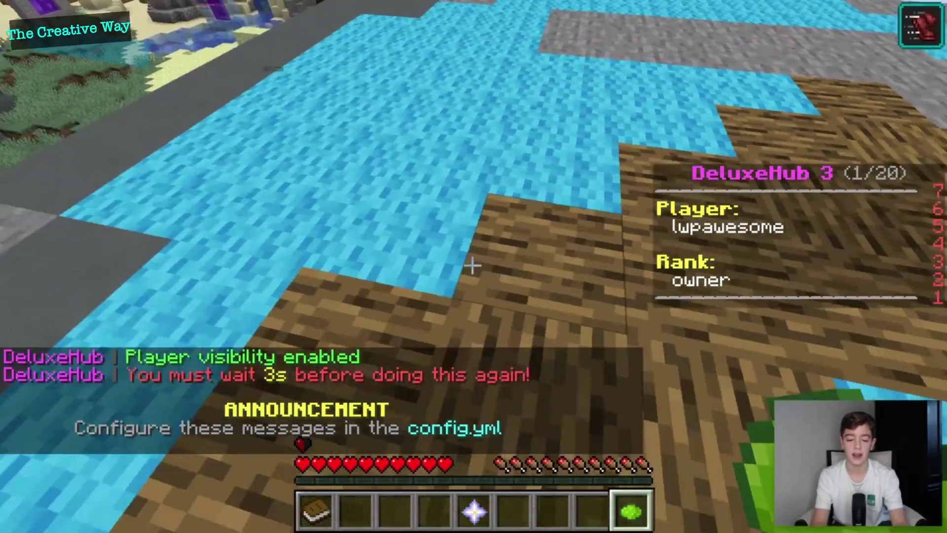
pyautogui.press('w')
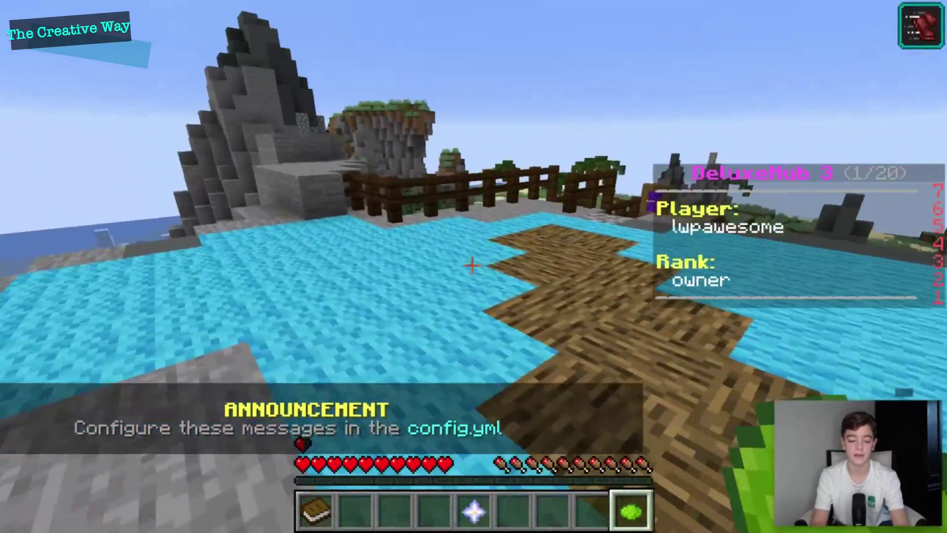
# Cycle through the hub's hotbar items, including the Server Selector, and run /deluxehub to list the plugin's commands
pyautogui.press('1')
pyautogui.scroll(-7, 474, 266)
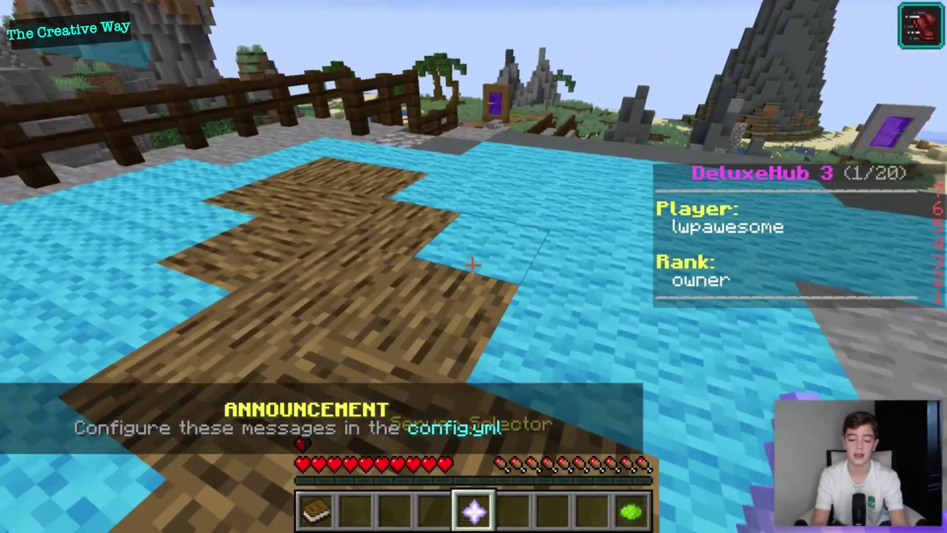
pyautogui.scroll(-1, 474, 266)
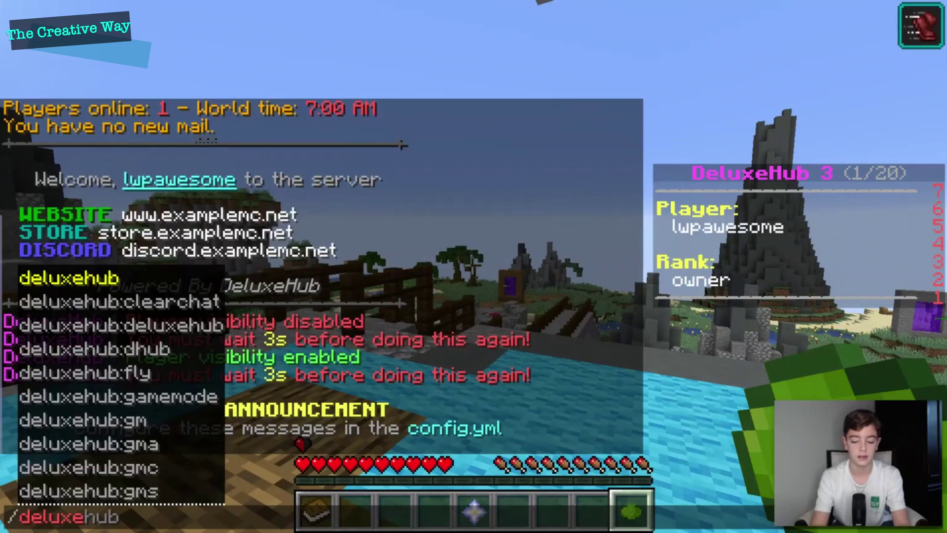
pyautogui.write('/')
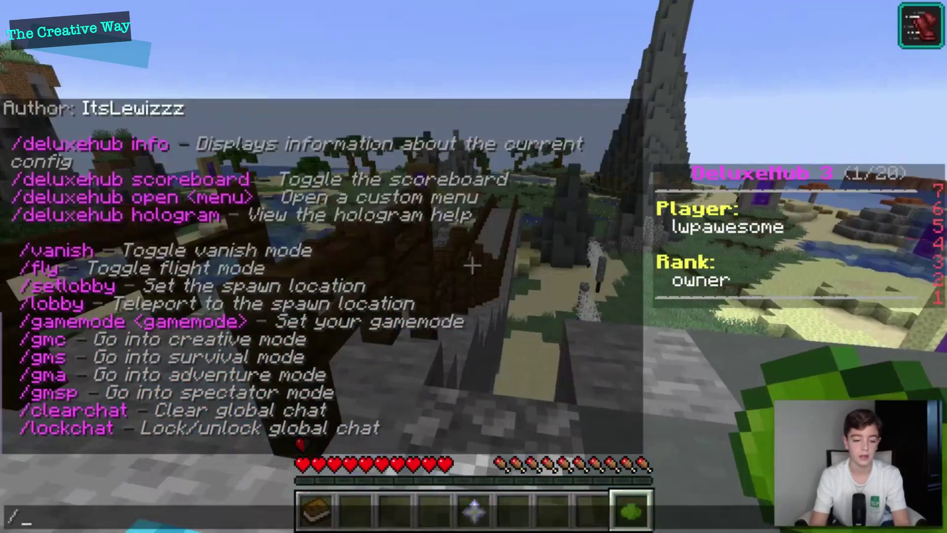
pyautogui.press('Escape')
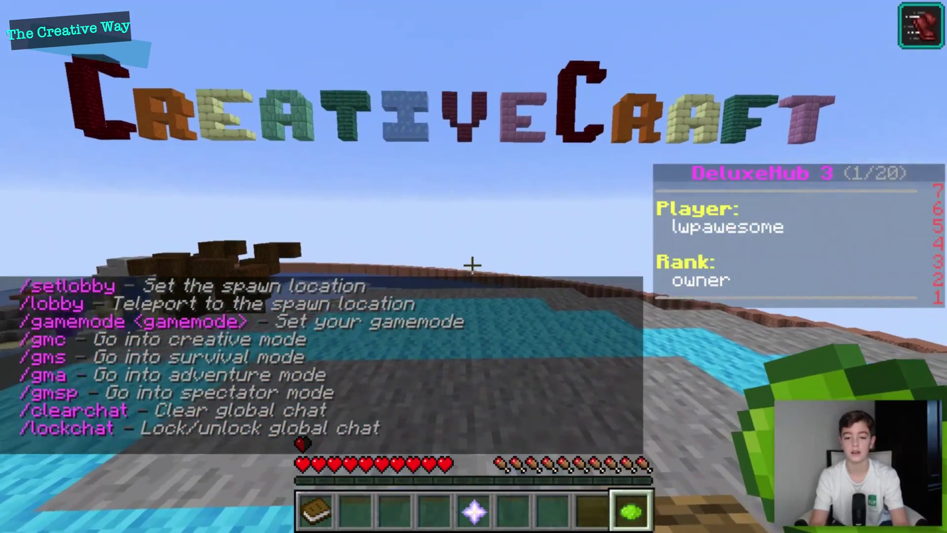
# Set the lobby spawn point on the platform with /setlobby, and teleport back to it from below with /lobby
pyautogui.write('/')
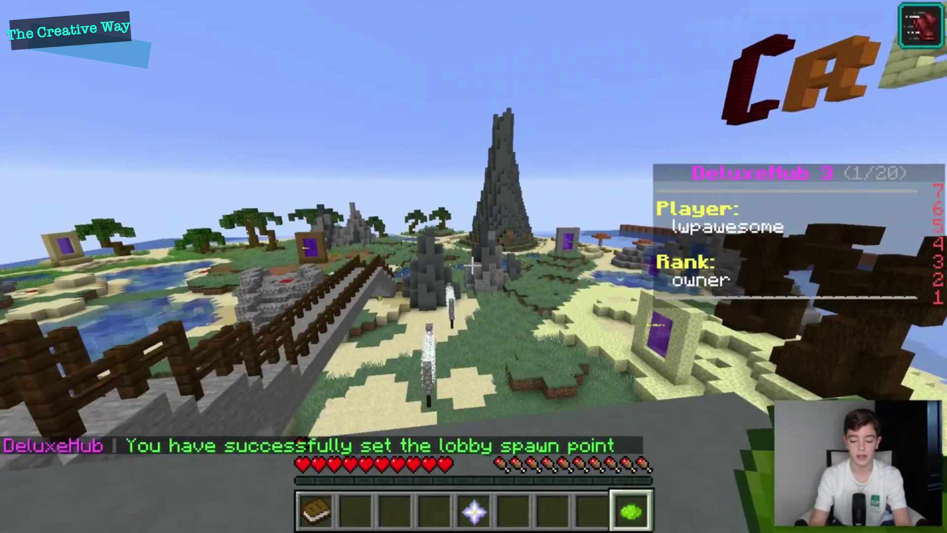
pyautogui.write('/lo')
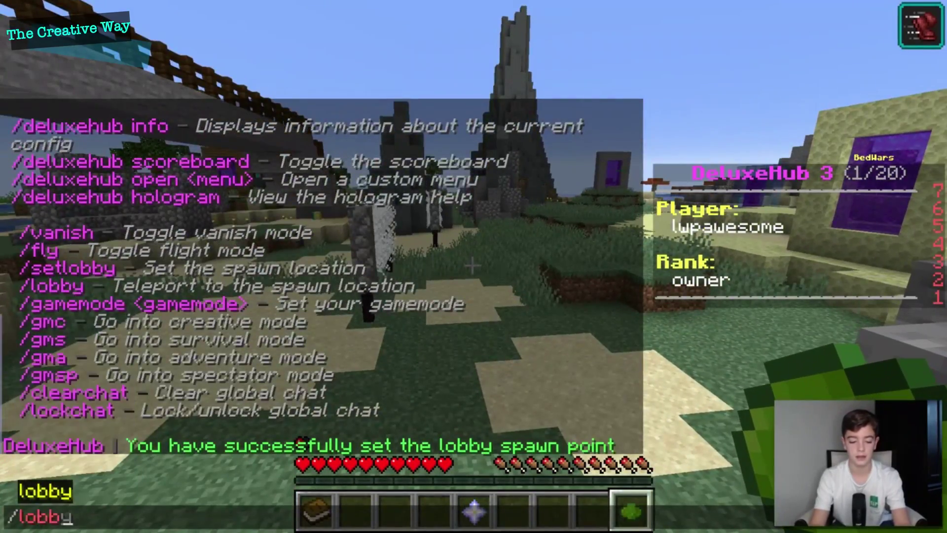
pyautogui.write('bby')
pyautogui.press('Return')
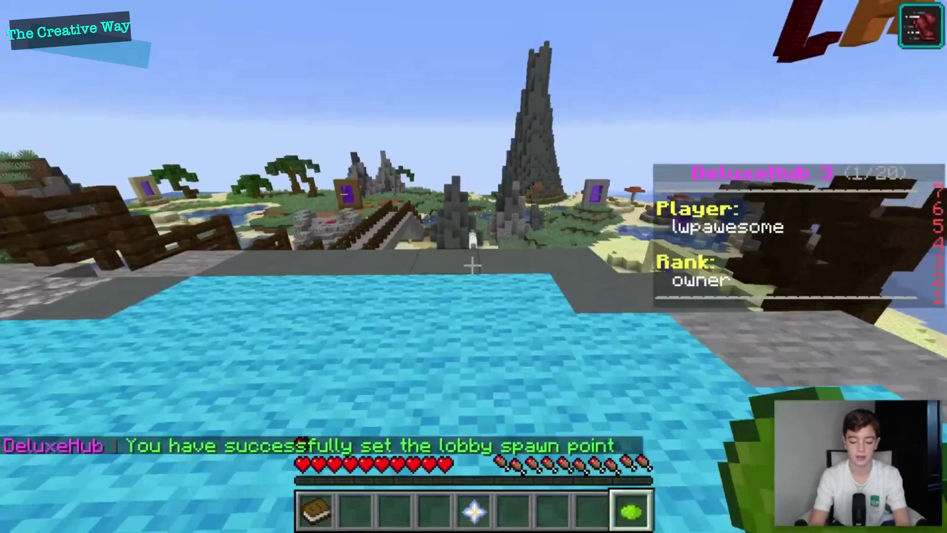
# Switch to creative mode and build launch pads from three redstone blocks topped with stone pressure plates at the platform's edge
pyautogui.write('/gmaw')
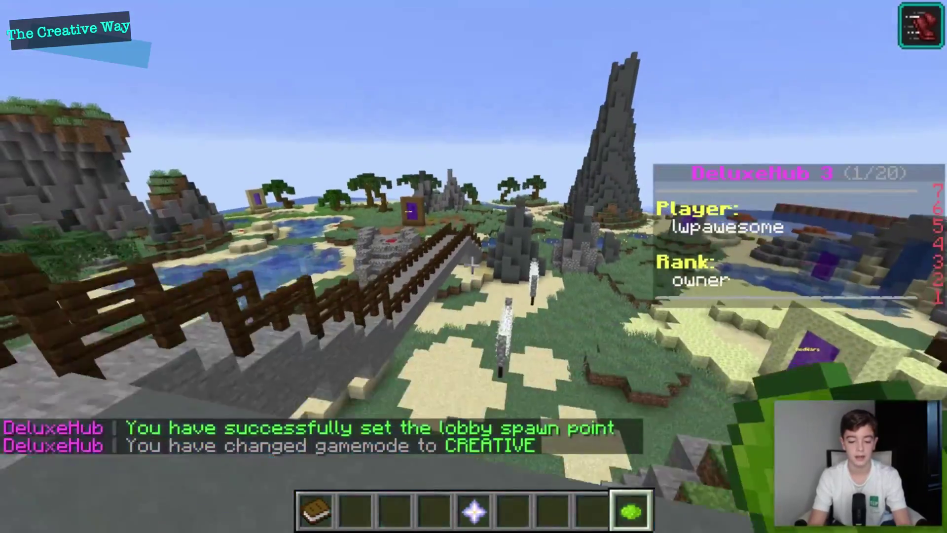
pyautogui.write('w')
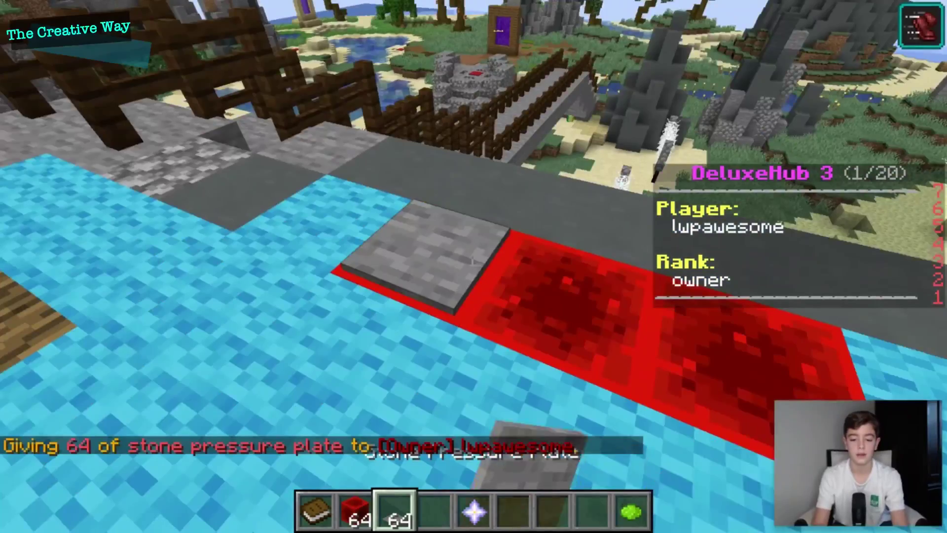
pyautogui.rightClick(472, 267)
pyautogui.rightClick(472, 266)
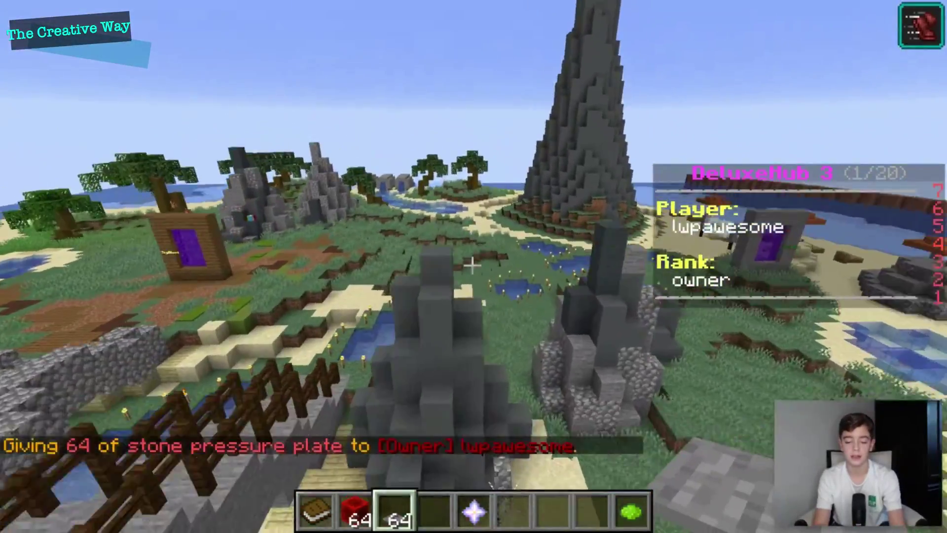
# Test the pressure plate launch pads on the platform and fly around the surrounding island and bridge
pyautogui.press('w')
pyautogui.press('space')
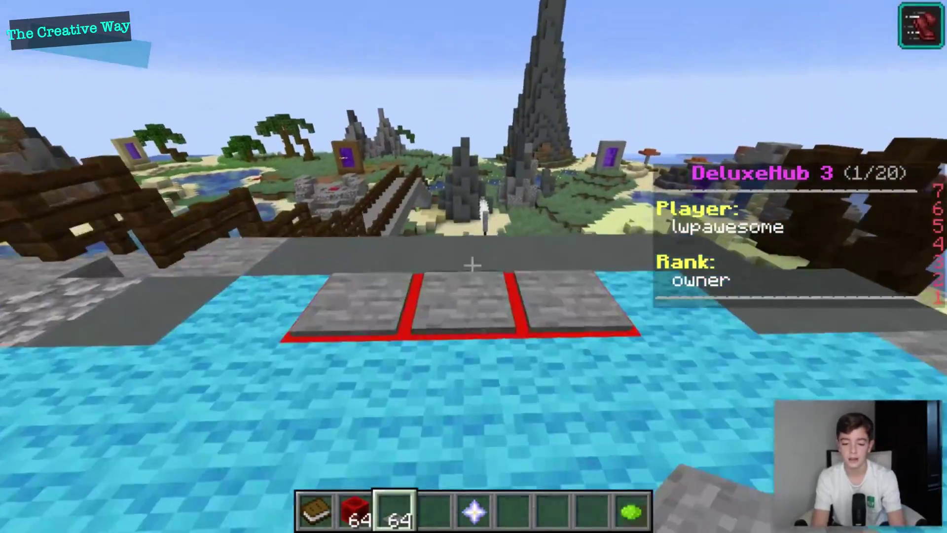
pyautogui.press('w')
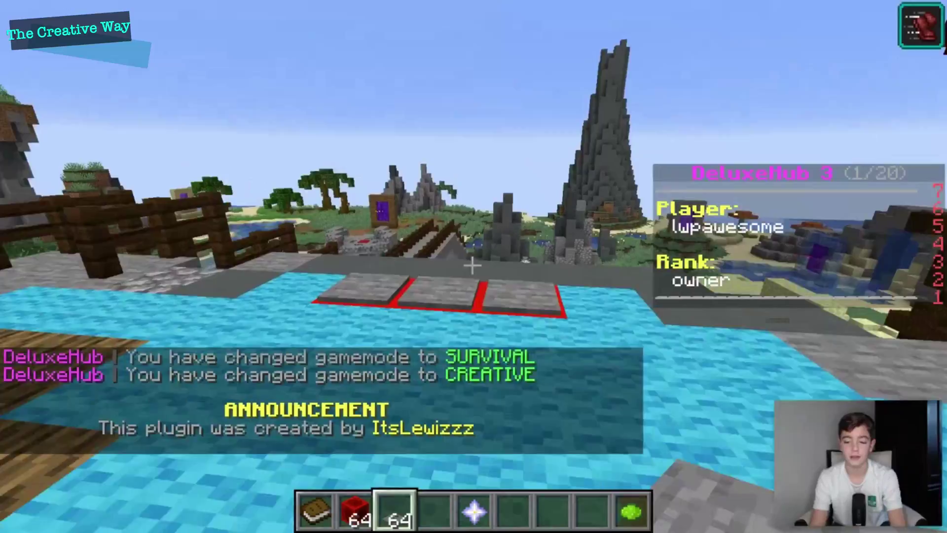
pyautogui.press('w')
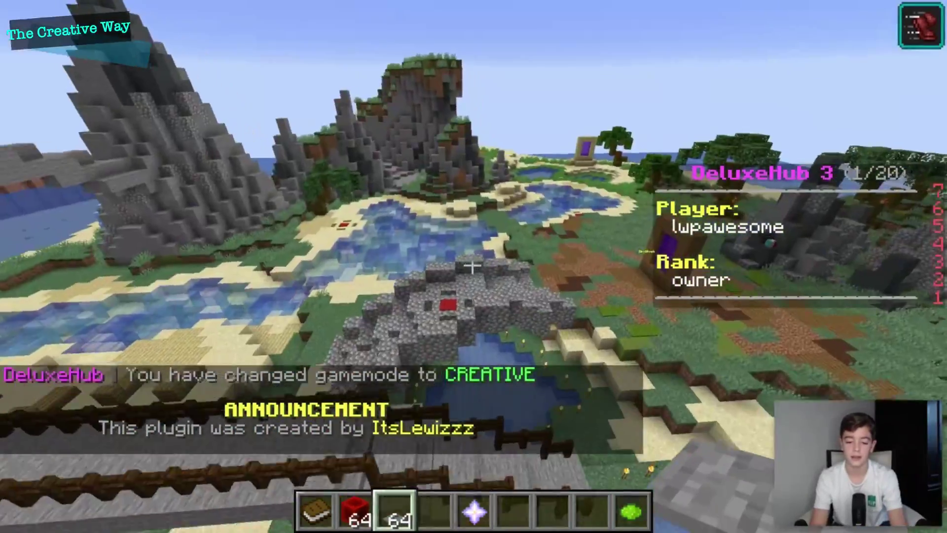
pyautogui.press('w')
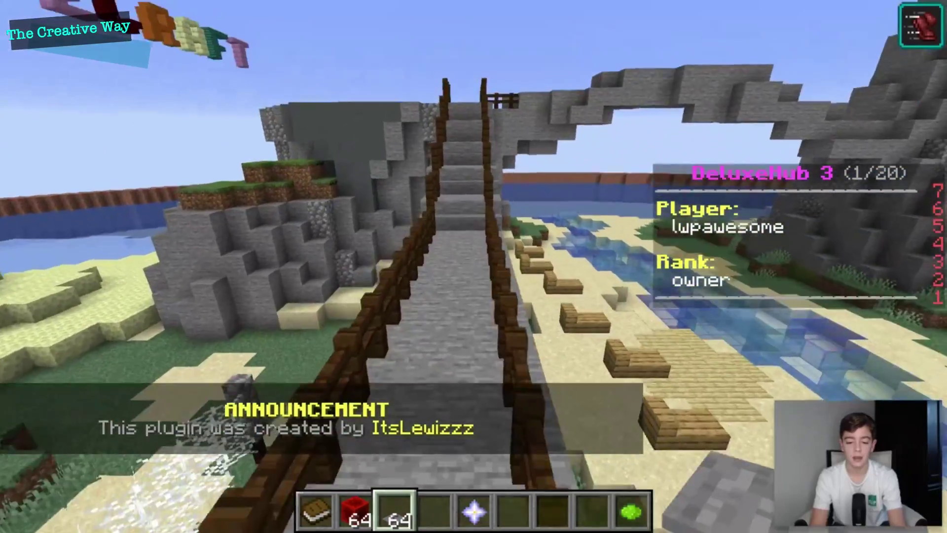
pyautogui.press('w')
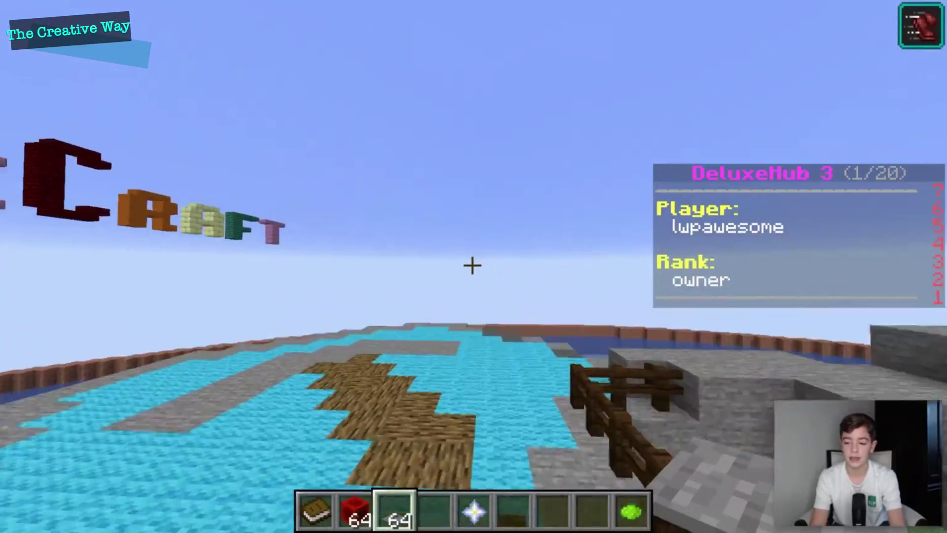
pyautogui.press('w')
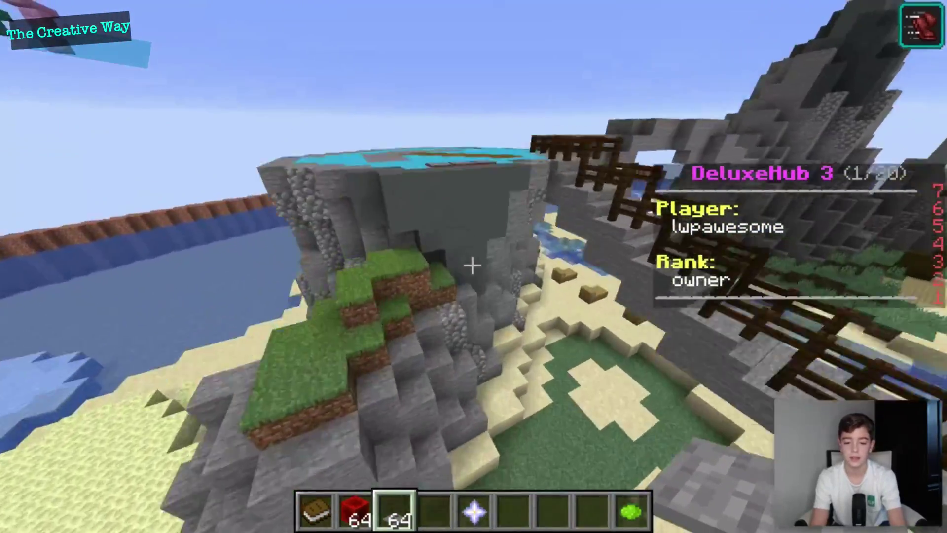
# Review the plugin's command list in the chat history and clear the global chat with /clearchat
pyautogui.press('/')
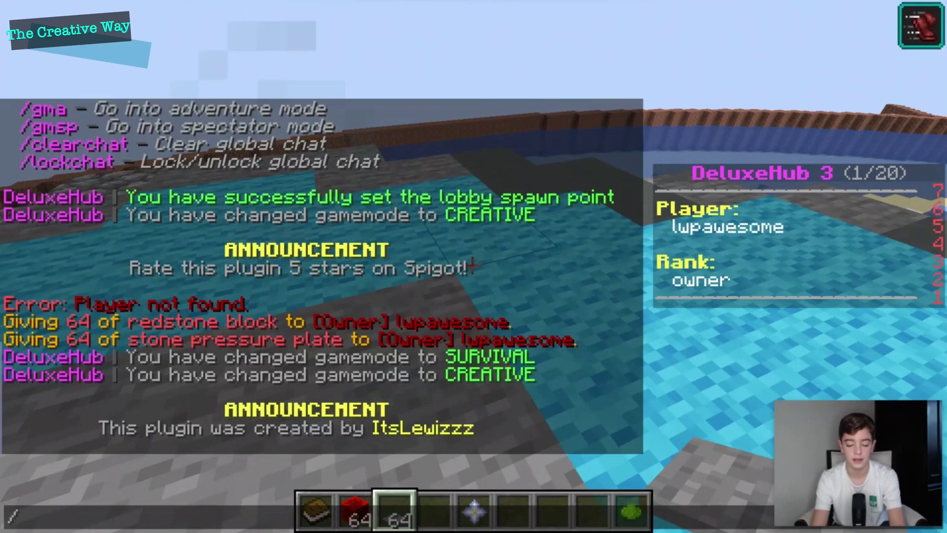
pyautogui.scroll(15, 321, 276)
pyautogui.press('BackSpace')
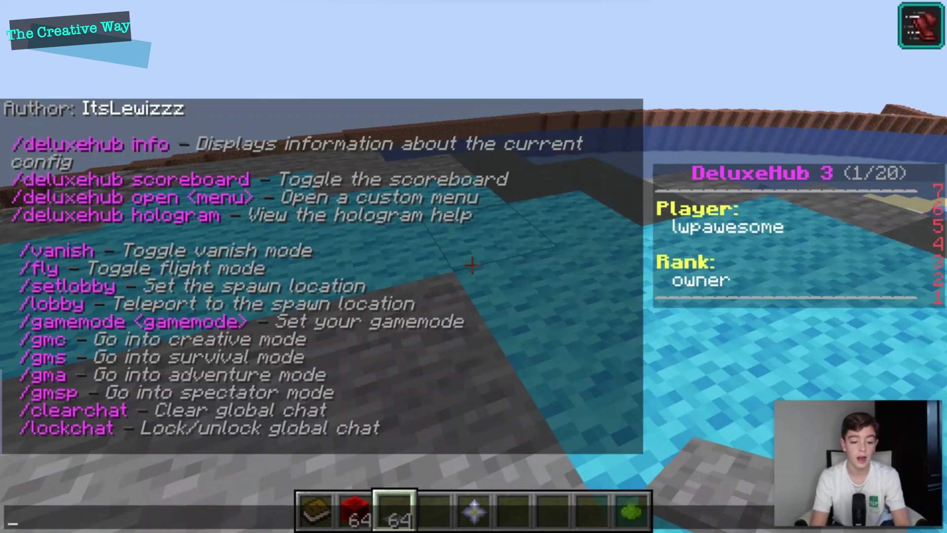
pyautogui.write('/clean')
pyautogui.press('Return')
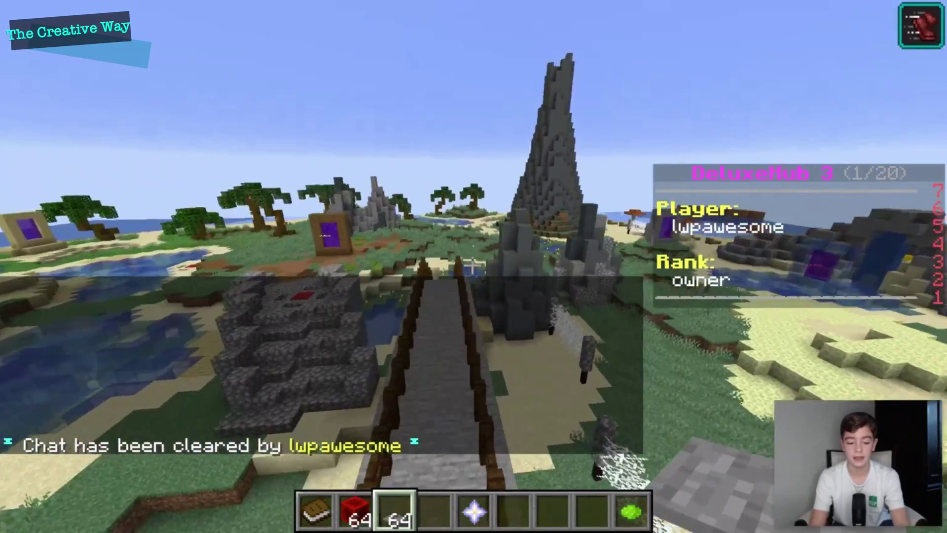
# Lock the global chat with /lockchat and test it by sending the messages "hi" and "i locked chat for a min"
pyautogui.press('/')
pyautogui.write('lockchat')
pyautogui.press('Return')
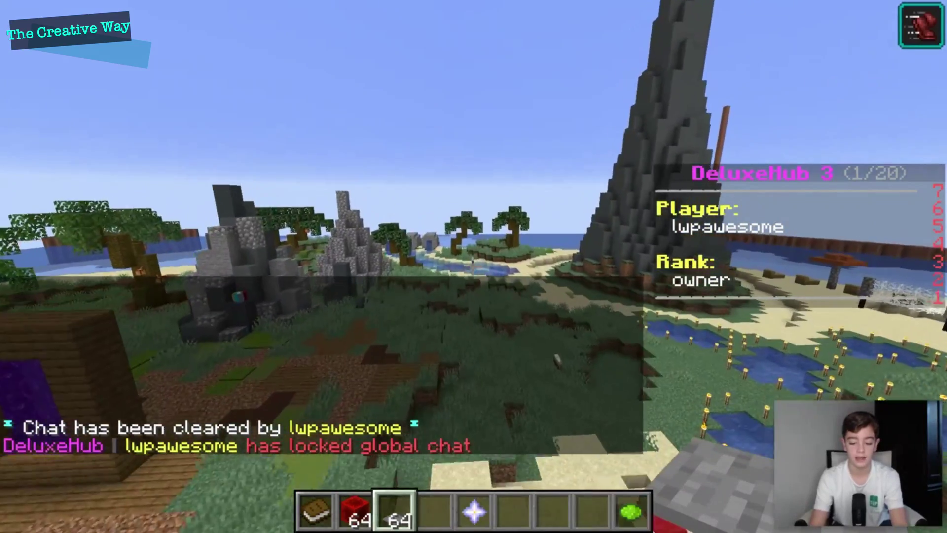
pyautogui.write('t')
pyautogui.write('hg')
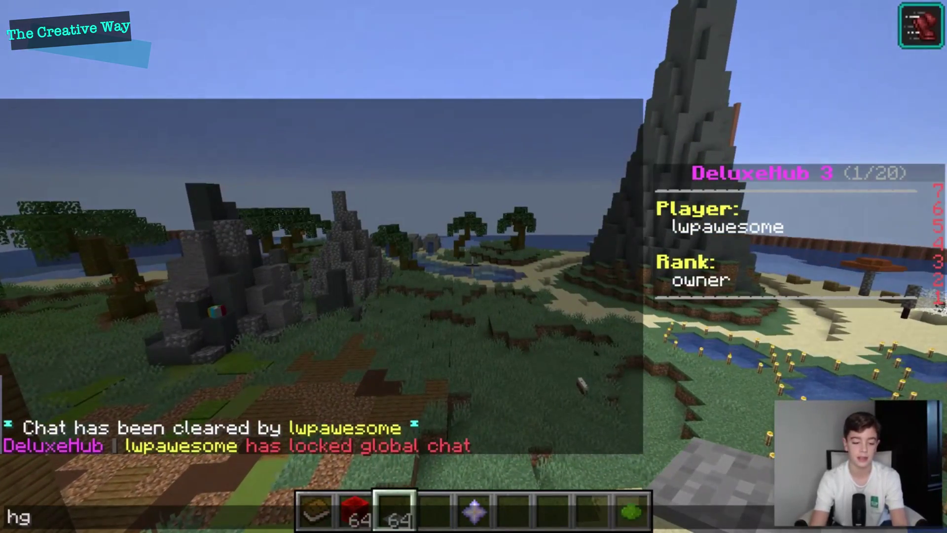
pyautogui.press('Return')
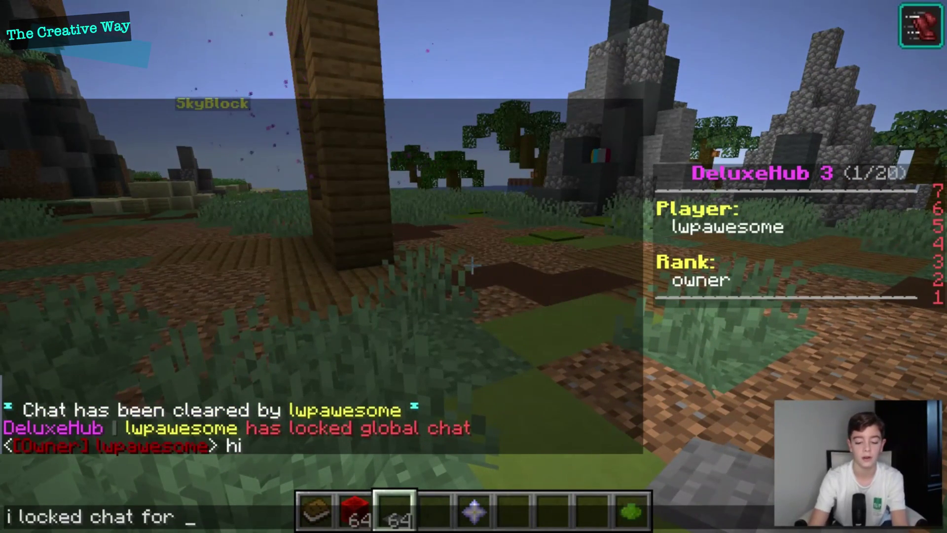
pyautogui.write('in')
pyautogui.press('Return')
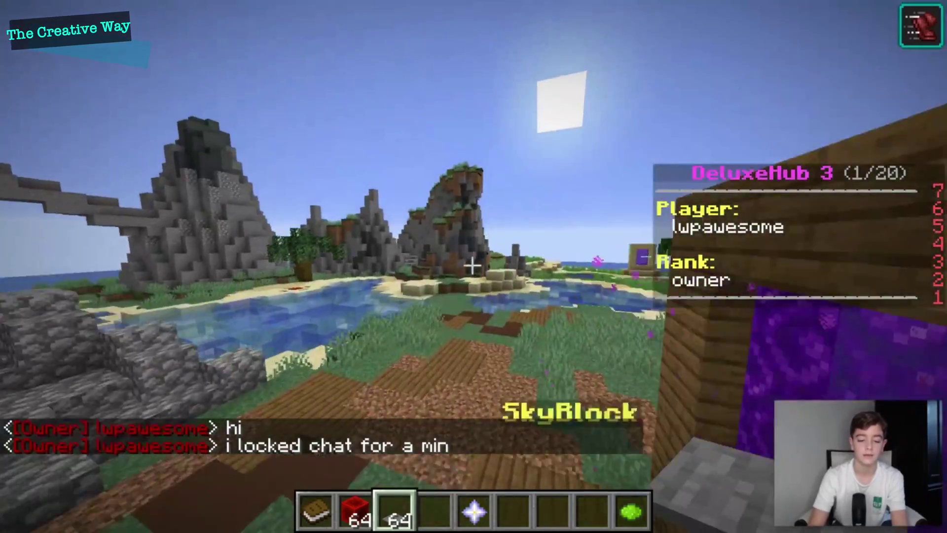
# Return along the bridge to the platform and unlock the global chat with /lockchat
pyautogui.press('w')
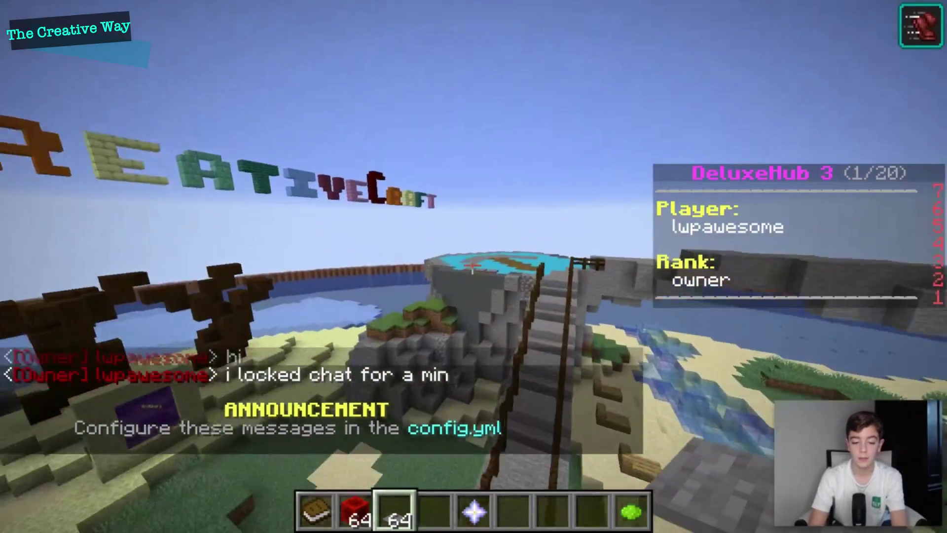
pyautogui.write('w/lobby')
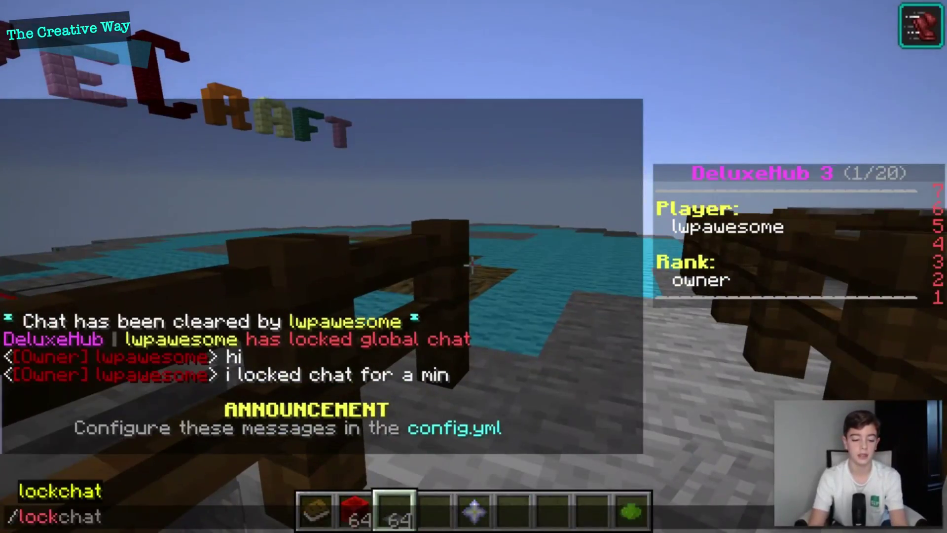
pyautogui.press('Return')
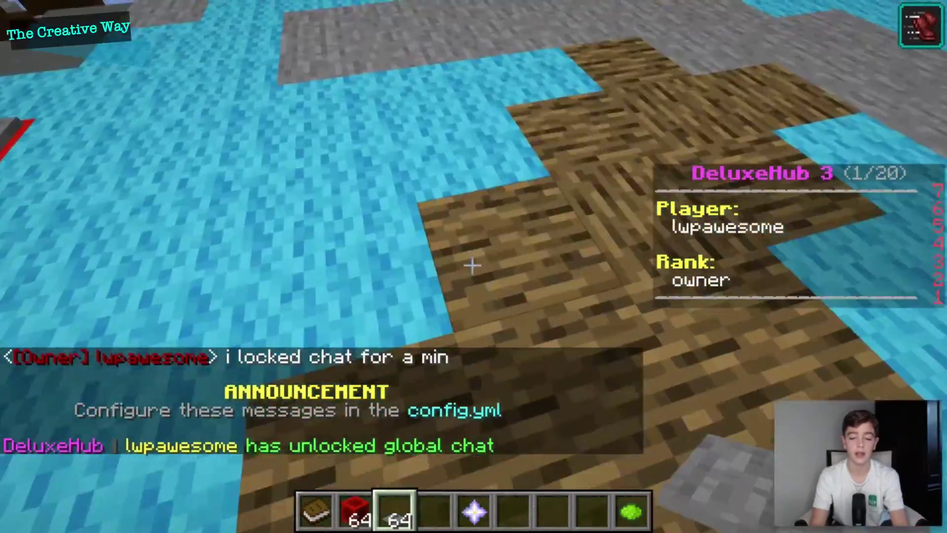
pyautogui.press('space')
pyautogui.press('w')
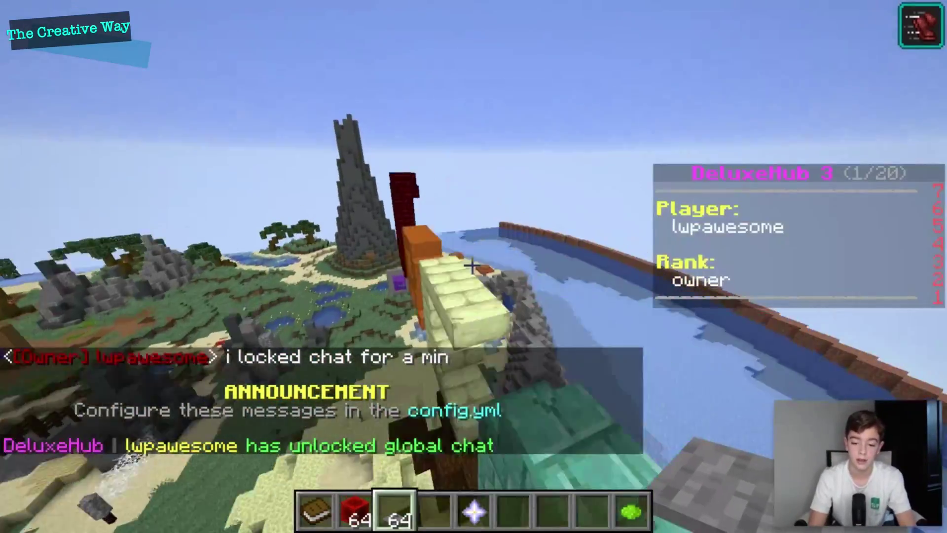
pyautogui.press('w')
pyautogui.press('space')
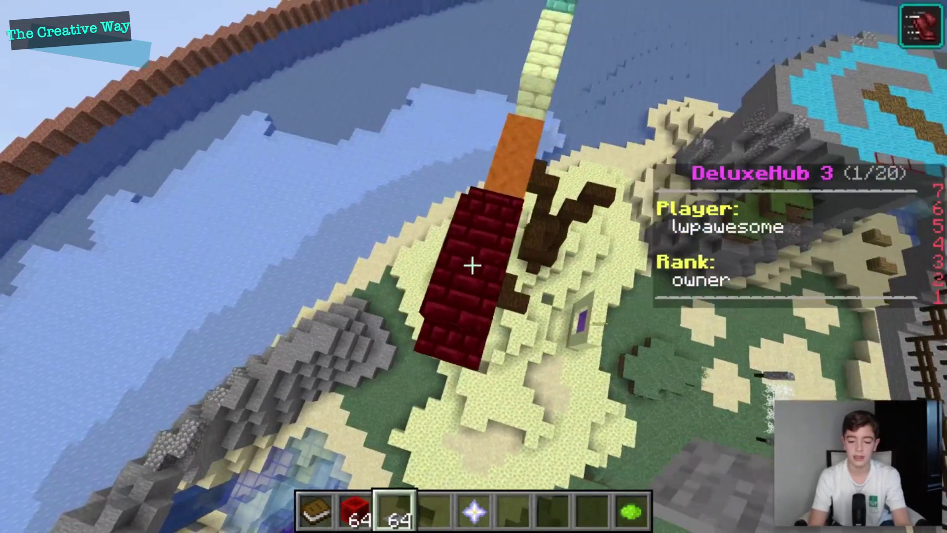
pyautogui.press('w')
pyautogui.press('shift')
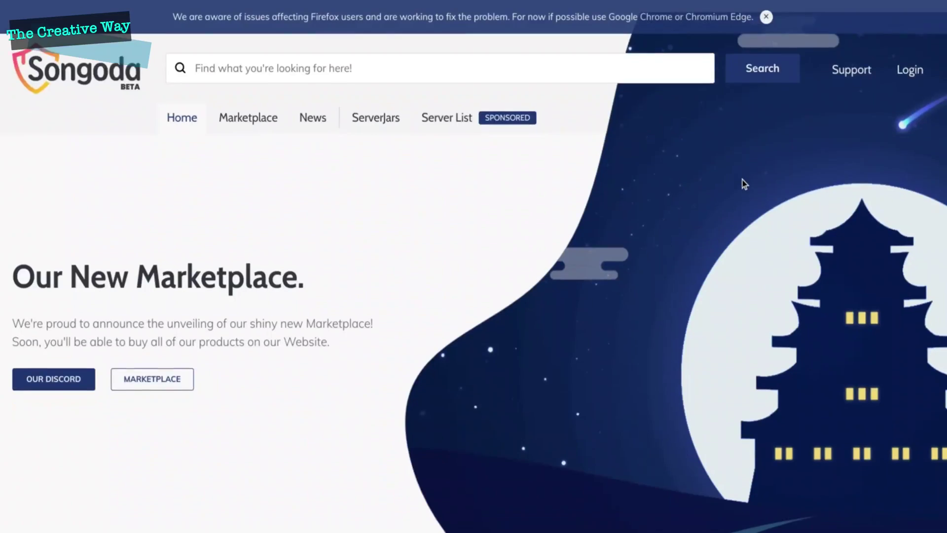
# Switch to the Songoda website and look through its homepage, the marketplace's plugin listings and the UltimateStacker page
pyautogui.scroll(-7, 744, 184)
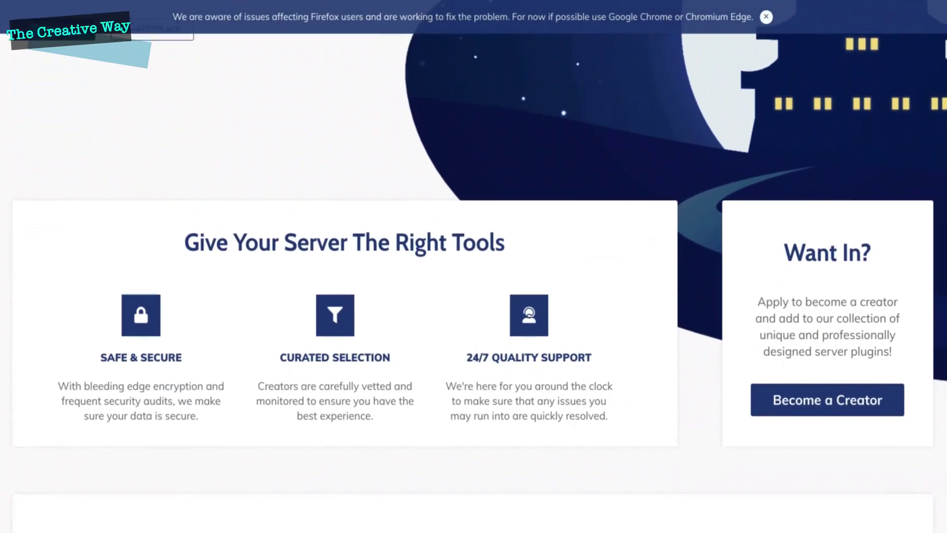
pyautogui.scroll(-15, 473, 267)
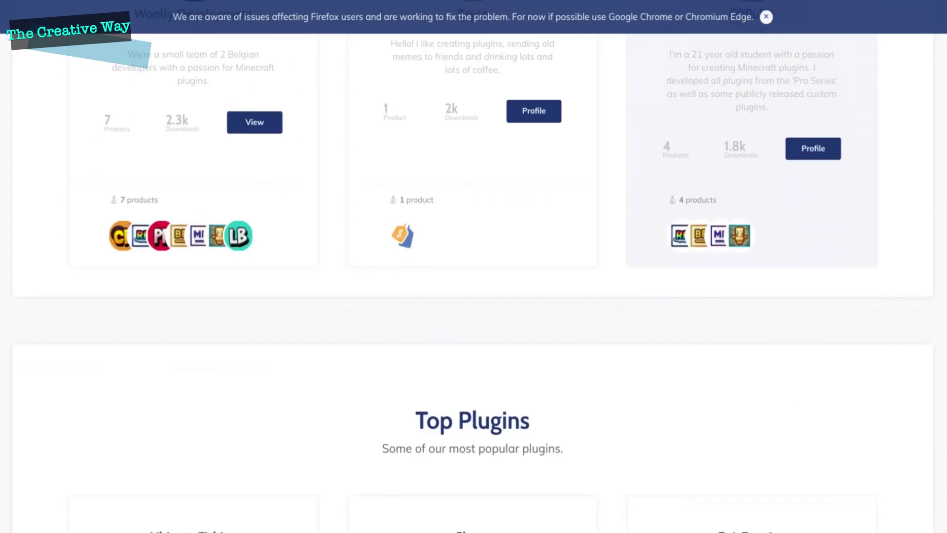
pyautogui.scroll(-5, 474, 266)
pyautogui.scroll(5, 474, 266)
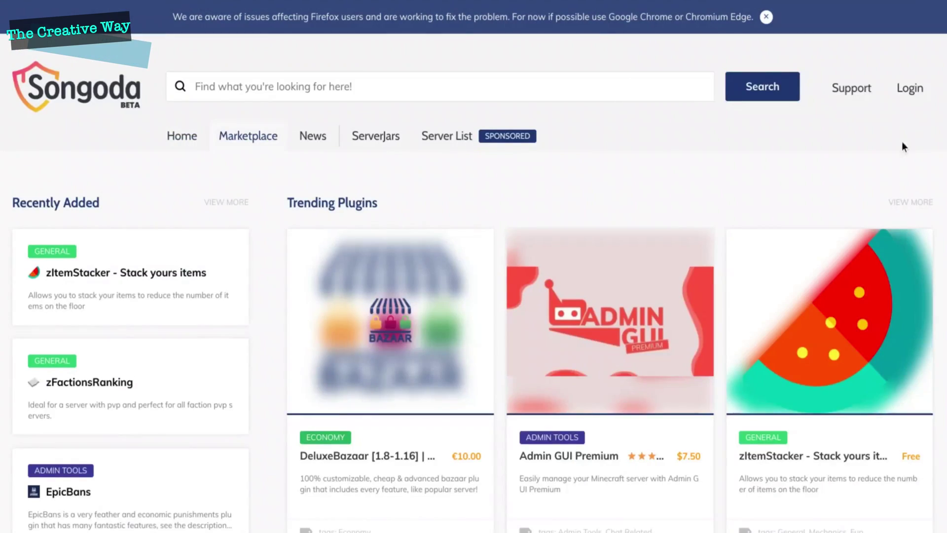
pyautogui.scroll(-9, 904, 147)
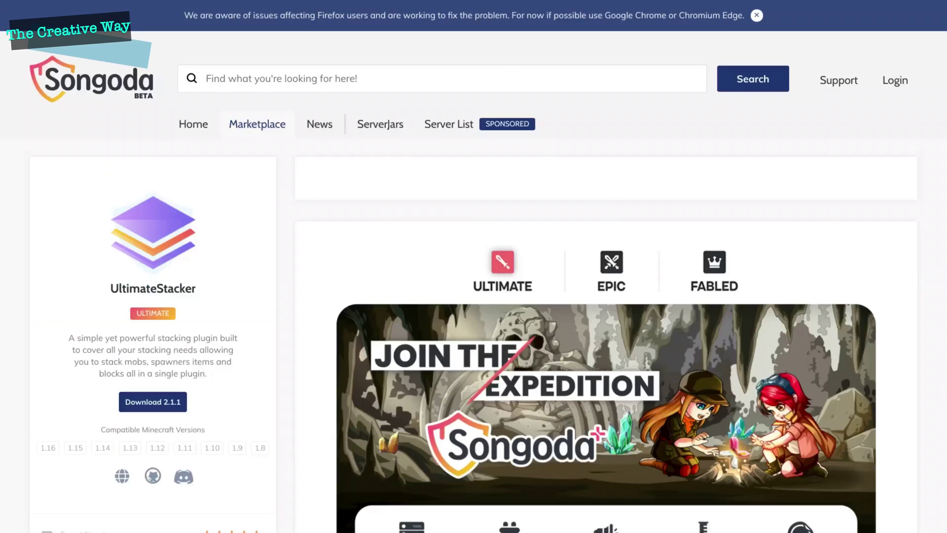
pyautogui.scroll(-15, 474, 266)
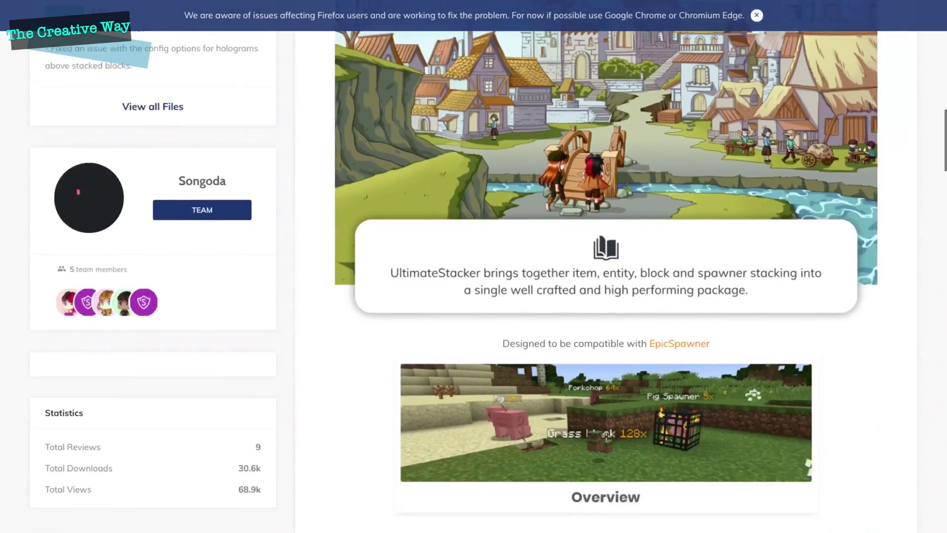
pyautogui.scroll(-20, 606, 266)
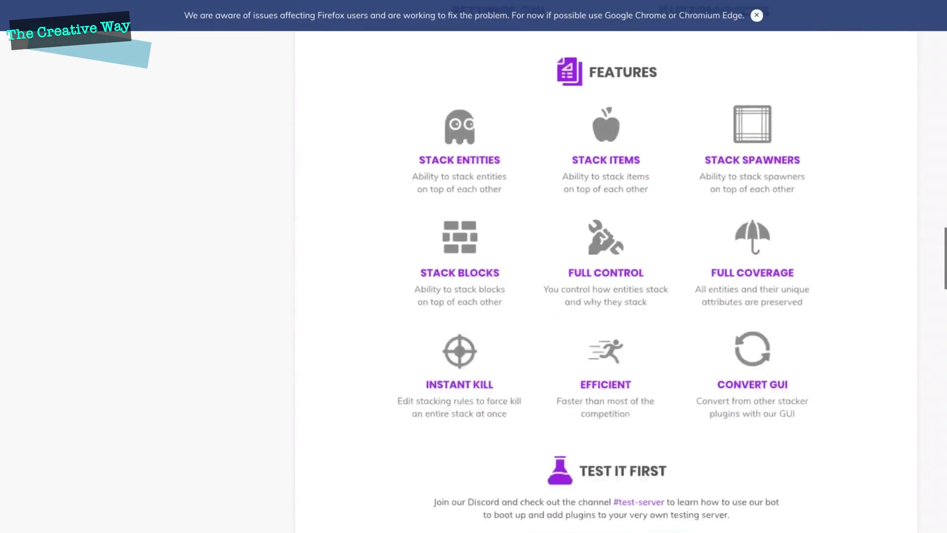
pyautogui.scroll(-17, 341, 474)
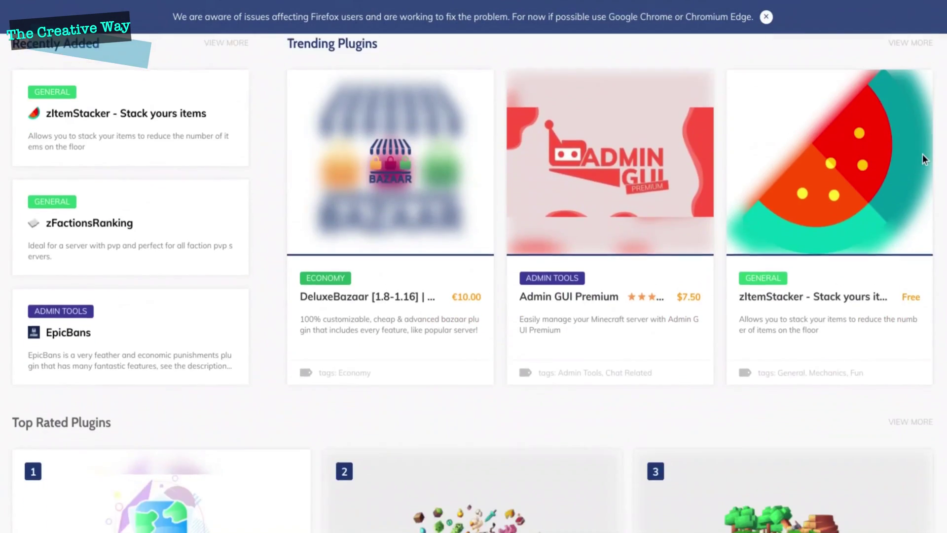
pyautogui.scroll(-6, 564, 213)
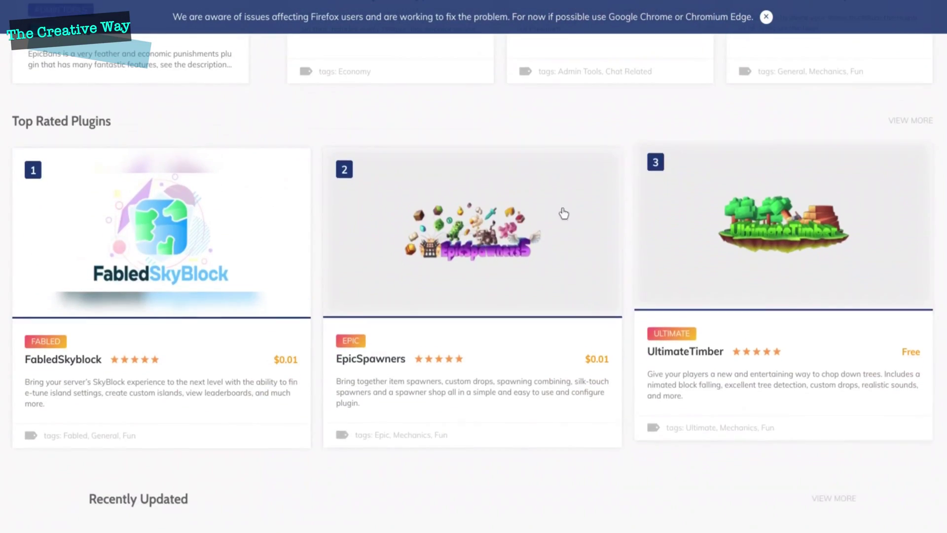
pyautogui.scroll(9, 894, 232)
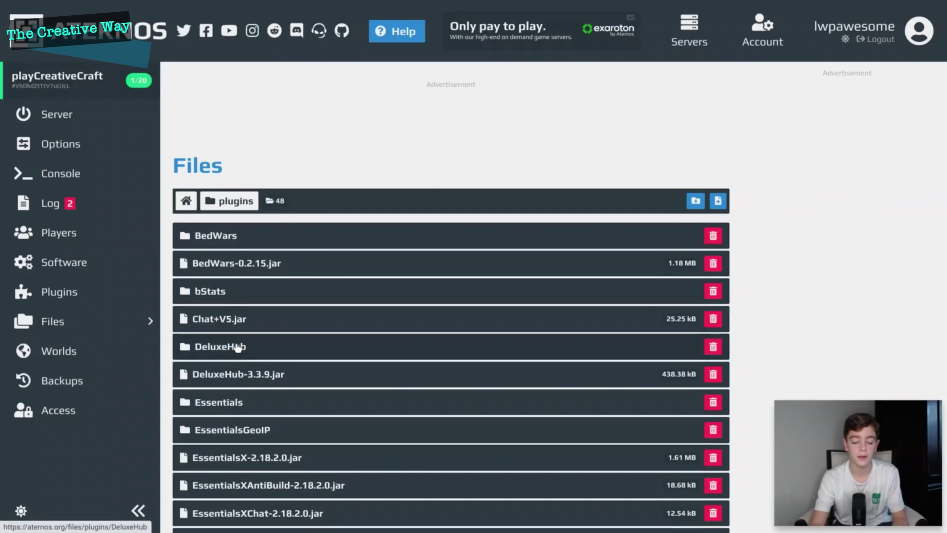
# Switch to the Aternos file manager, open config.yml from the DeluxeHub plugin folder and go to the disabled-worlds list
pyautogui.click(237, 348)
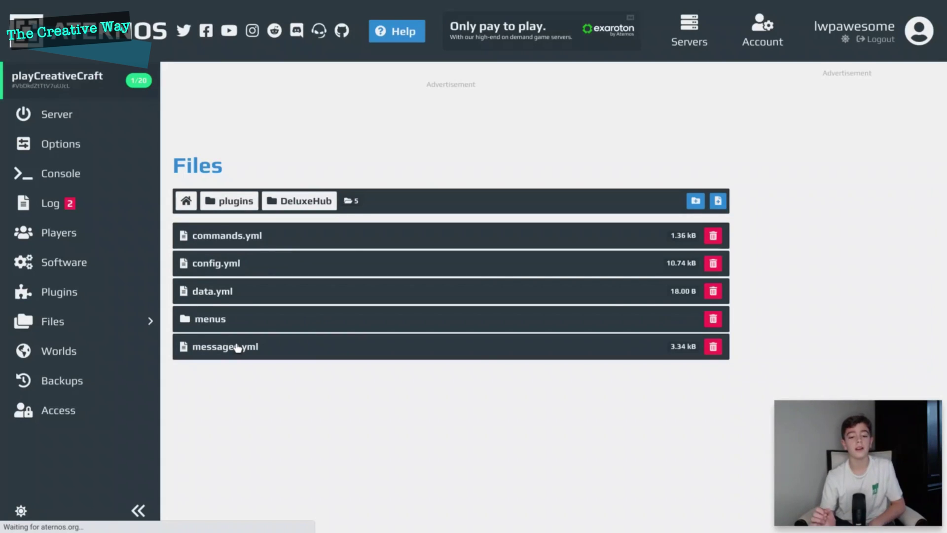
pyautogui.click(234, 271)
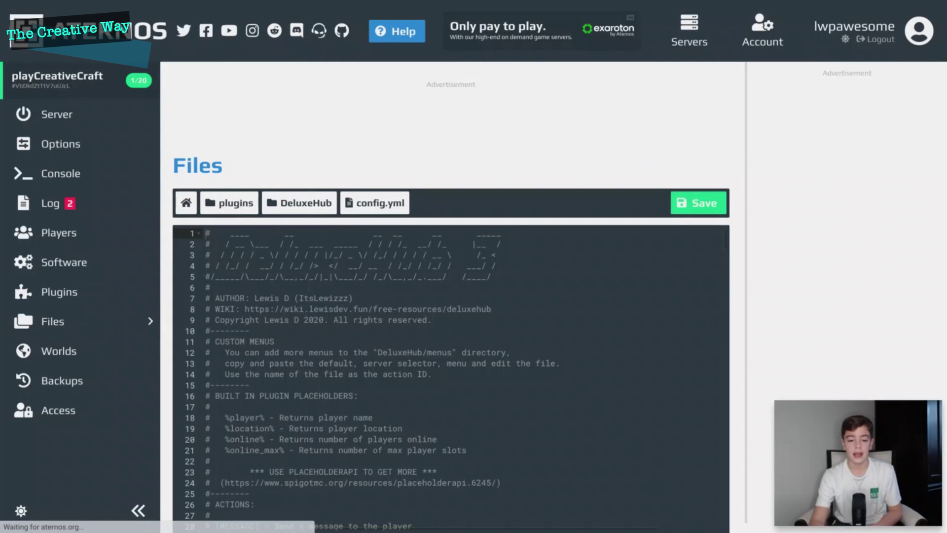
pyautogui.scroll(-2, 374, 398)
pyautogui.scroll(-6, 375, 398)
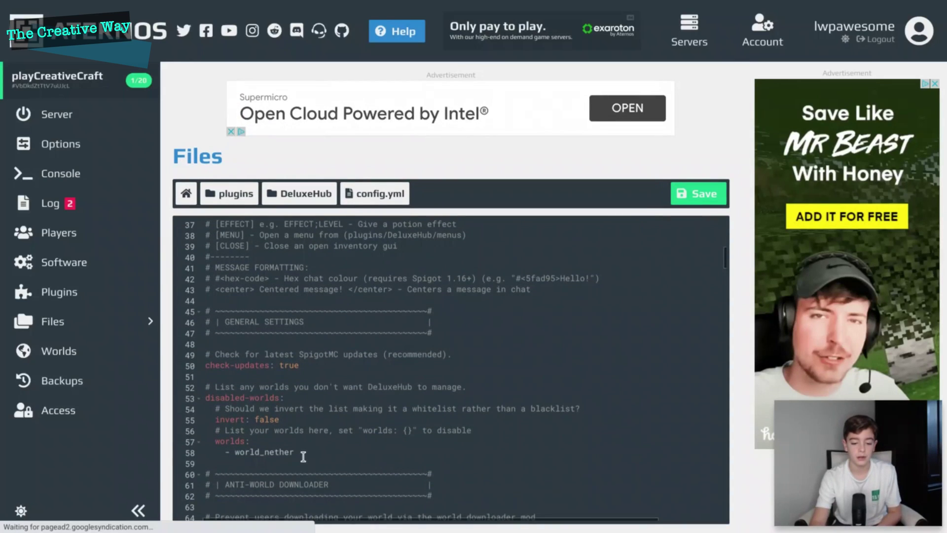
# Add kitpvp, bedwars_hub, bedwars_solo and survival to the disabled worlds below world_nether
pyautogui.press('Return')
pyautogui.write('-')
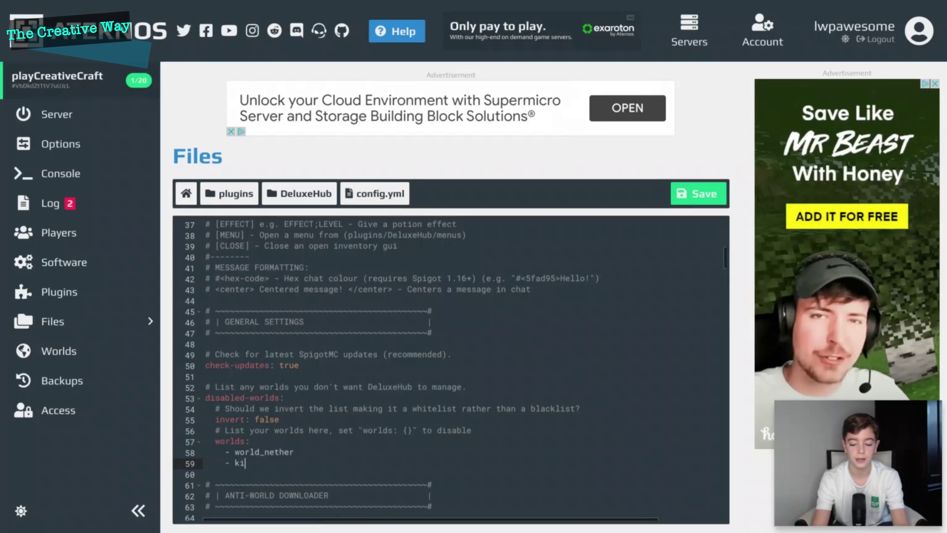
pyautogui.write(' kitpvp')
pyautogui.press('Return')
pyautogui.write('- bed')
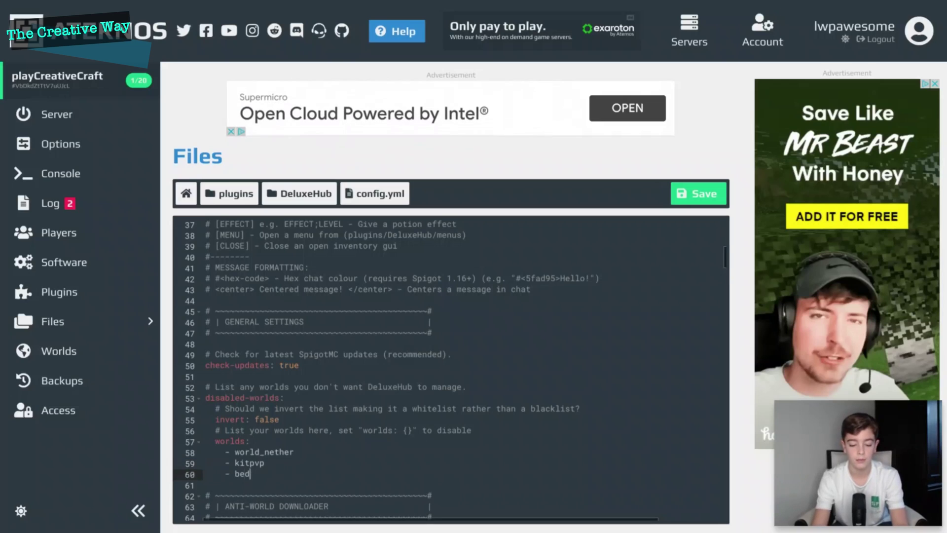
pyautogui.write('wars_hub')
pyautogui.press('Return')
pyautogui.write('- bedwars_solo')
pyautogui.press('Return')
pyautogui.write('- ')
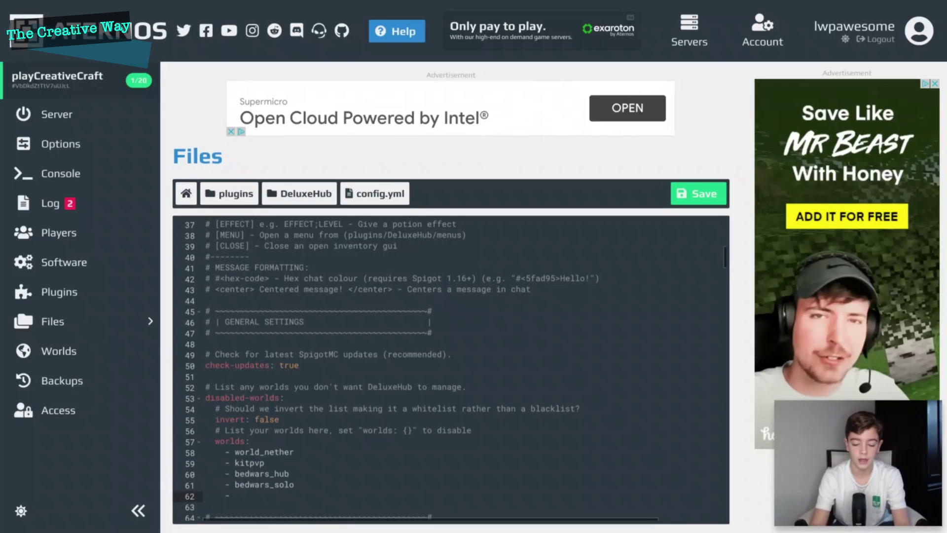
pyautogui.write('survival     - find_diamond')
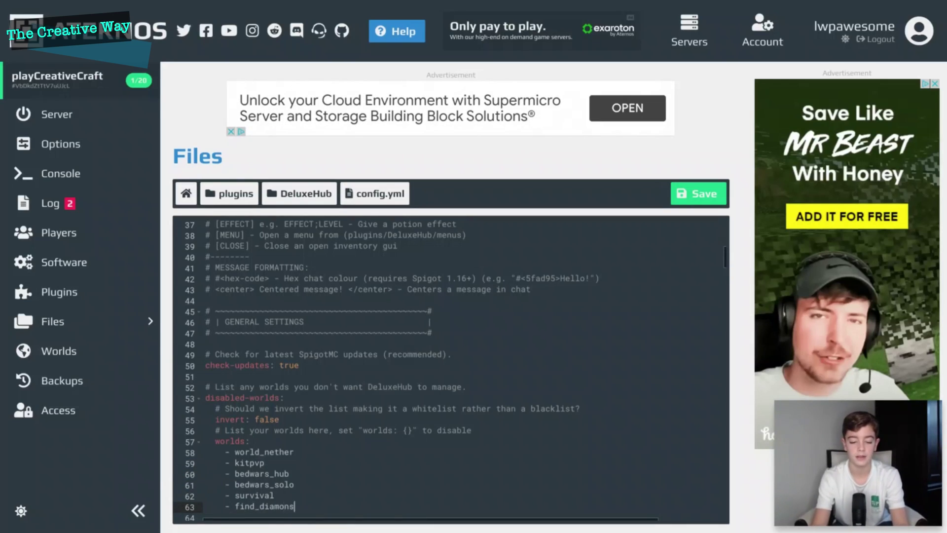
pyautogui.write('s')
# Complete the disabled worlds list with find_diamonds, skyworld, skyworld_nether and world_end
pyautogui.press('Return')
pyautogui.write('- skyworl')
pyautogui.press('Return')
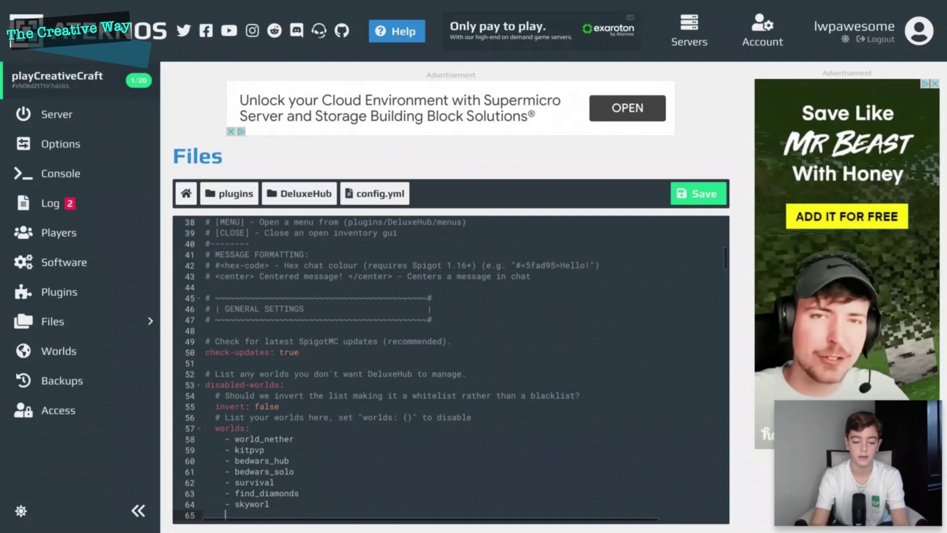
pyautogui.write('- skyworld_nether')
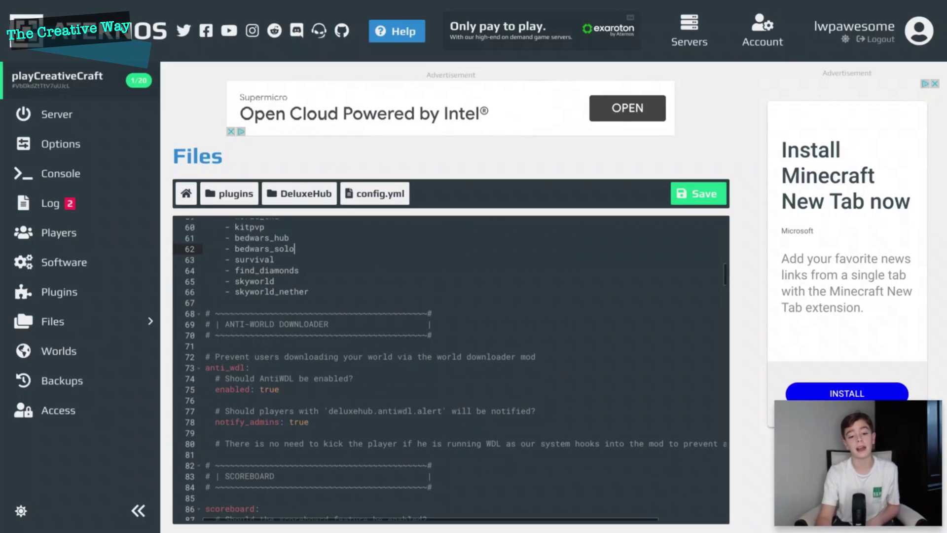
# Review the disabled worlds list, the anti-world downloader options and the scoreboard settings in config.yml
pyautogui.scroll(4, 451, 369)
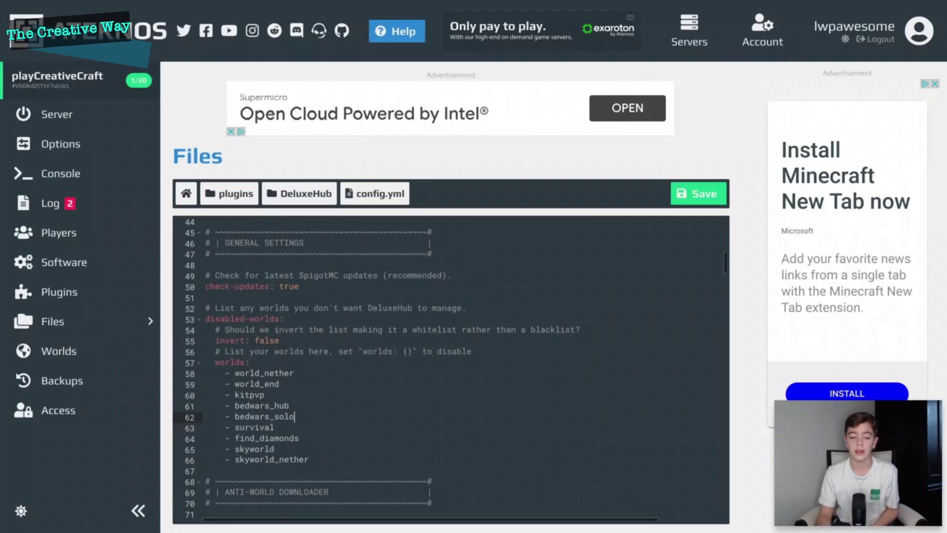
pyautogui.scroll(-5, 450, 369)
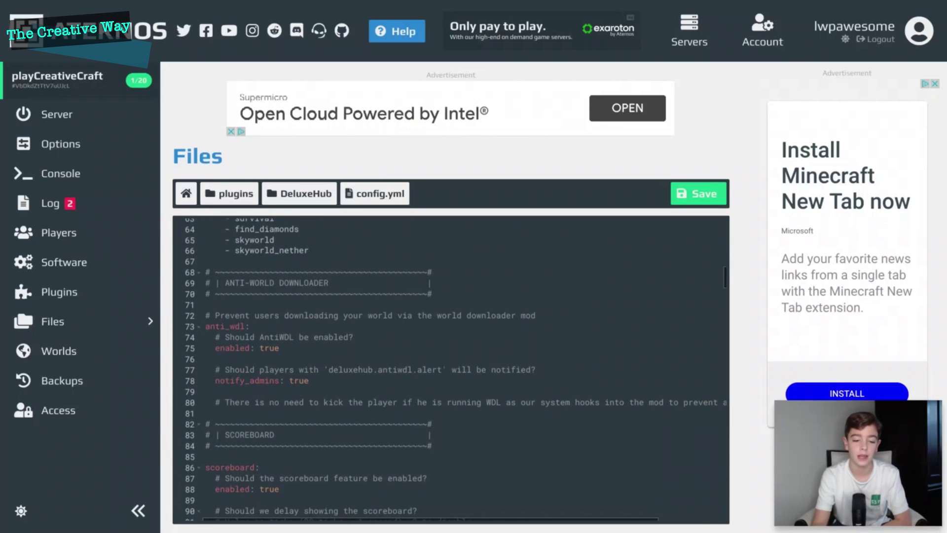
pyautogui.scroll(-1, 373, 335)
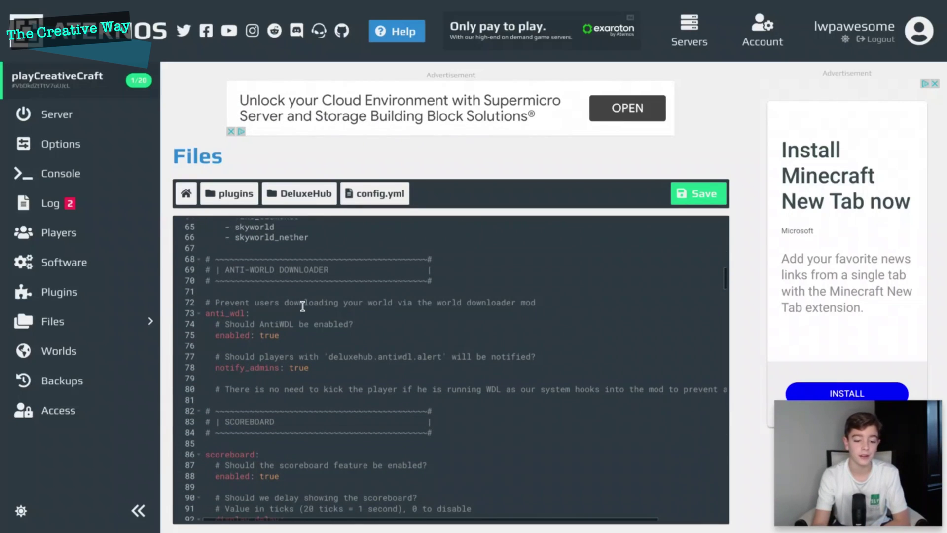
pyautogui.scroll(-1, 303, 306)
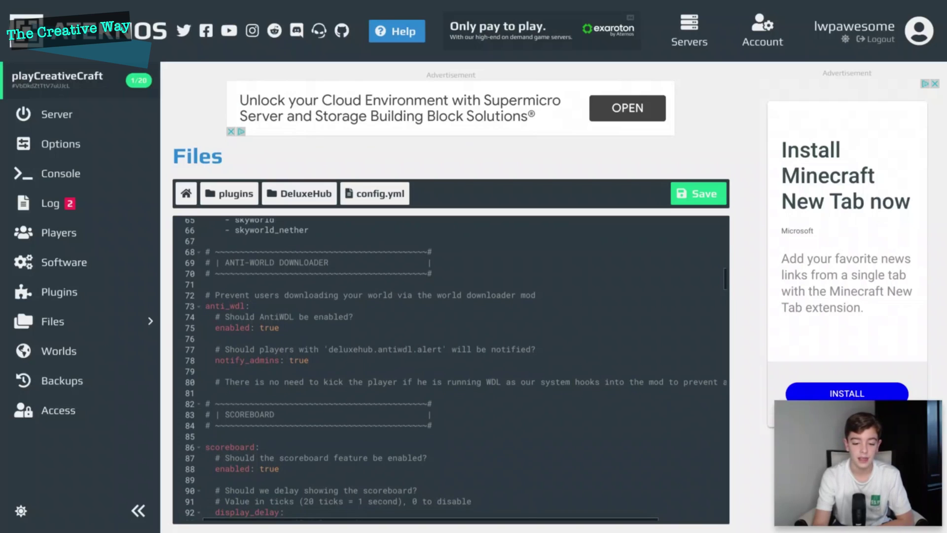
pyautogui.click(373, 350)
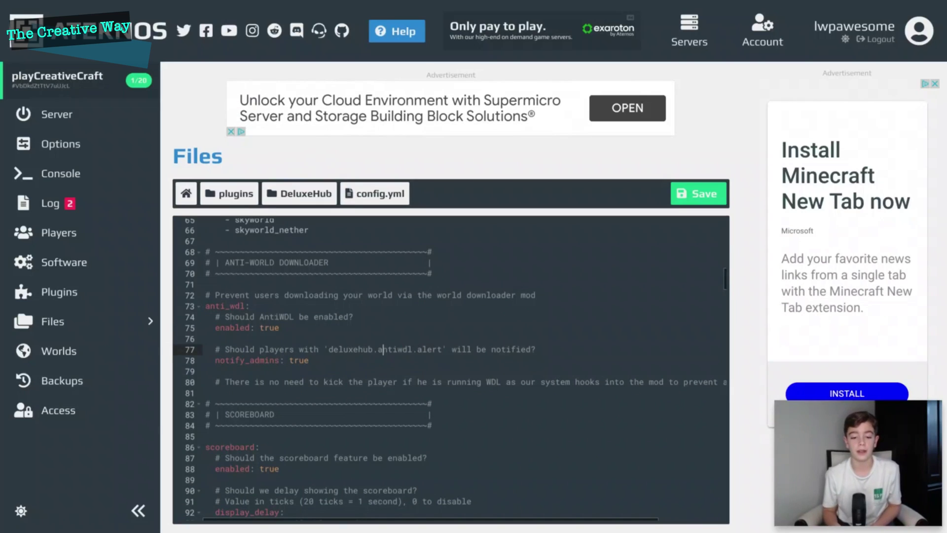
pyautogui.scroll(-3, 448, 368)
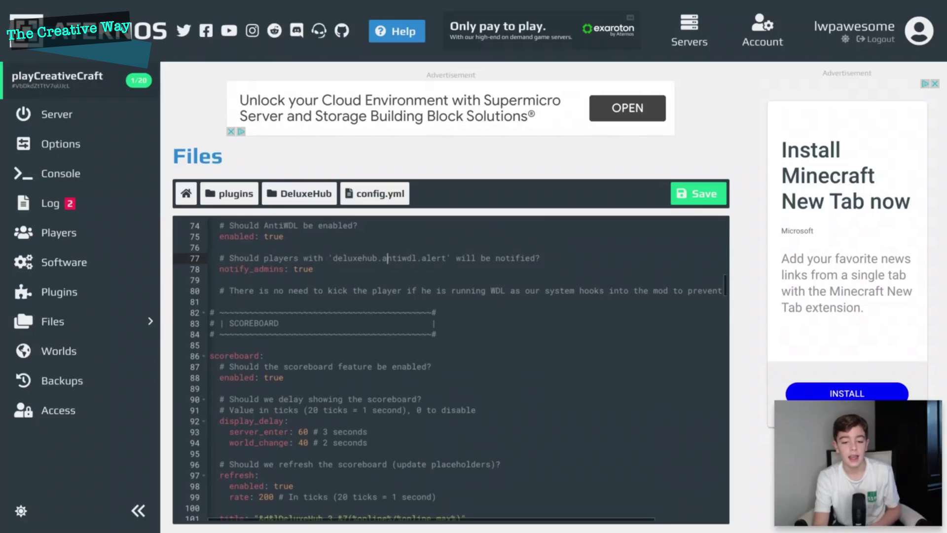
pyautogui.scroll(-1, 448, 367)
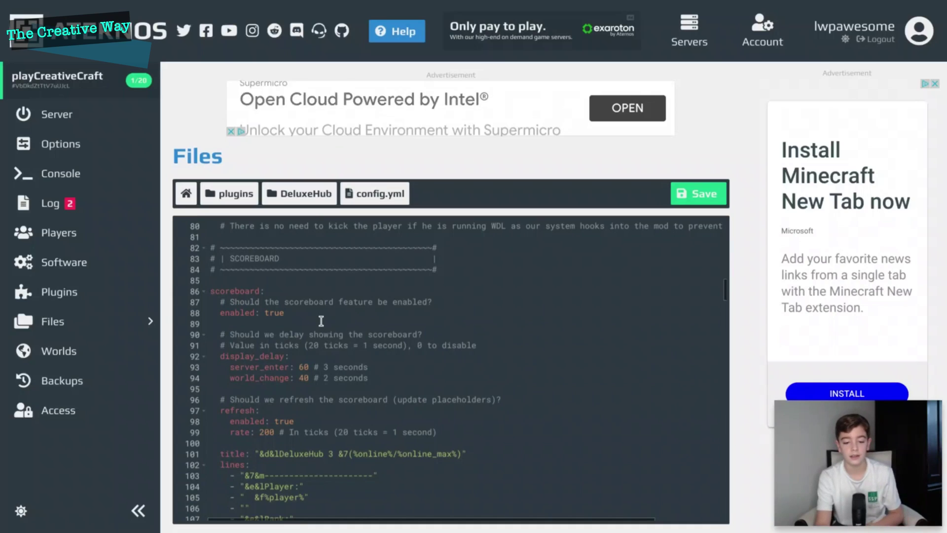
pyautogui.scroll(-2, 321, 321)
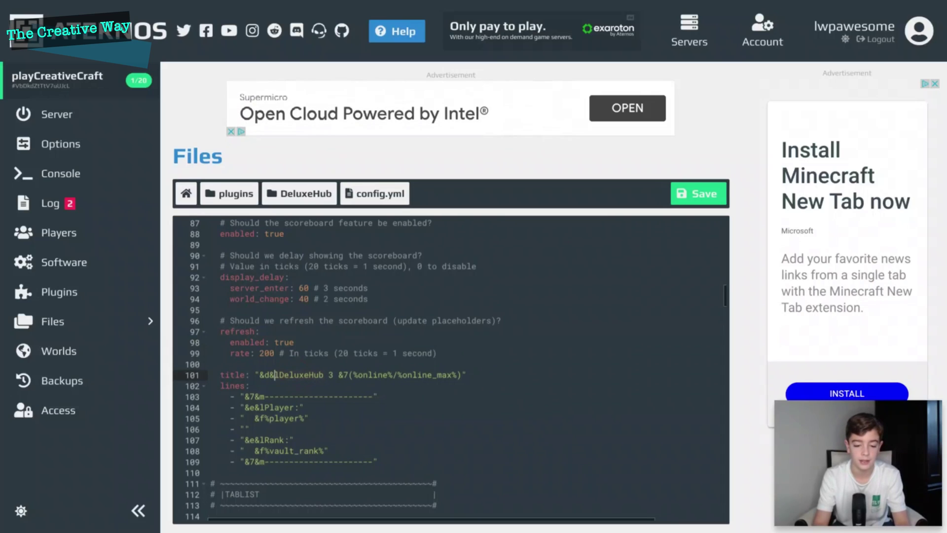
# Review the scoreboard lines, tablist header and footer, auto broadcast announcements and launchpad settings in config.yml
pyautogui.scroll(-3, 417, 350)
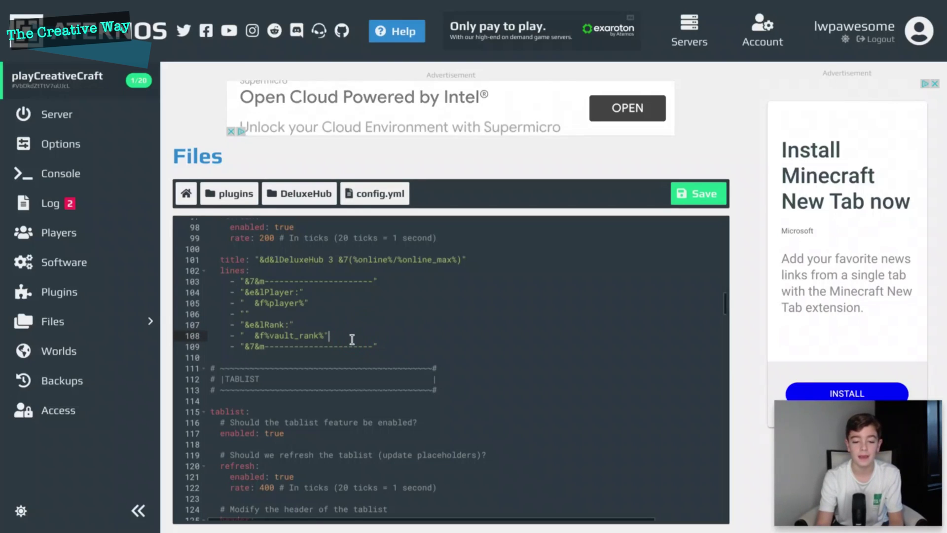
pyautogui.click(303, 302)
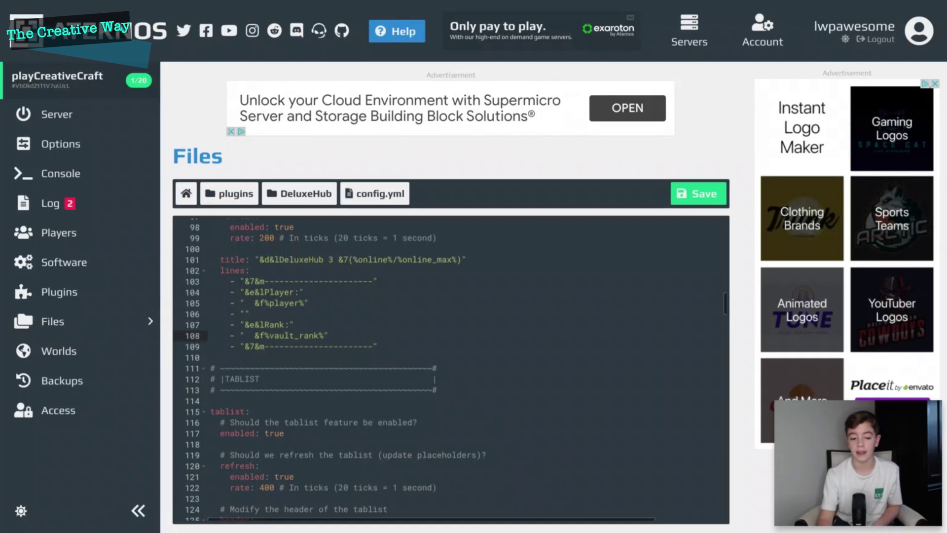
pyautogui.scroll(-5, 560, 279)
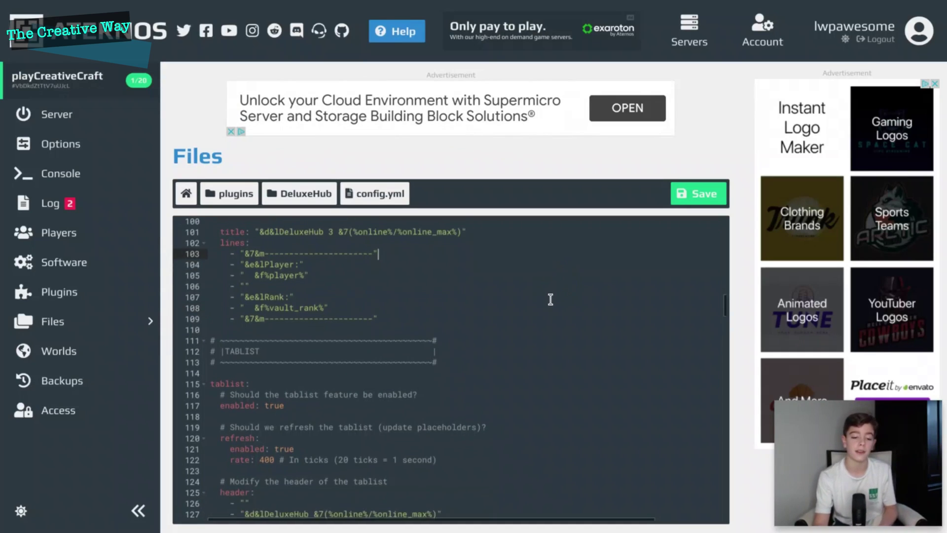
pyautogui.scroll(-4, 545, 321)
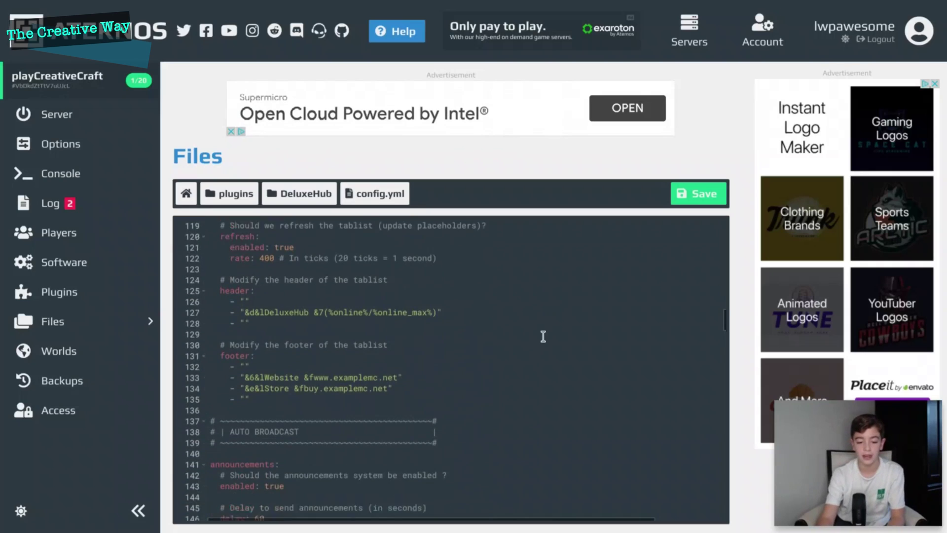
pyautogui.scroll(-2, 324, 318)
pyautogui.scroll(-1, 324, 319)
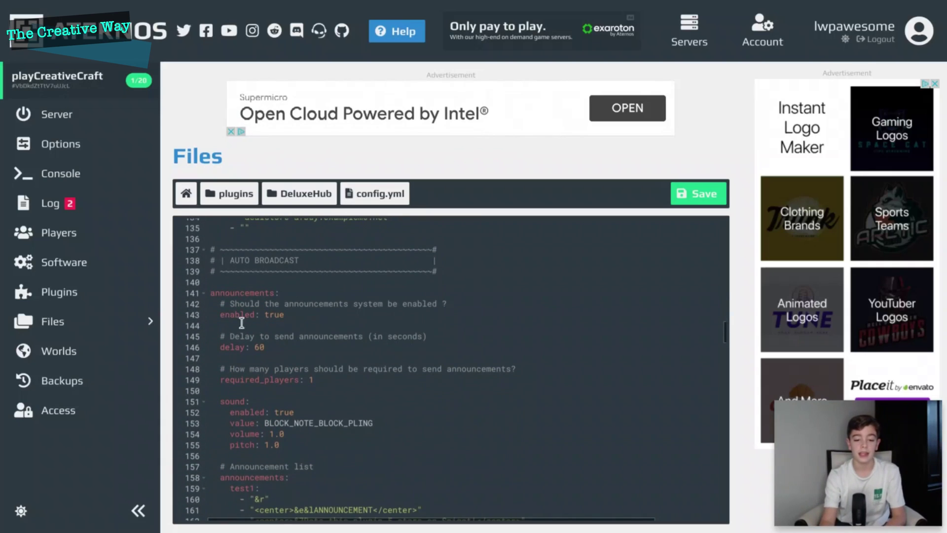
pyautogui.scroll(-5, 420, 387)
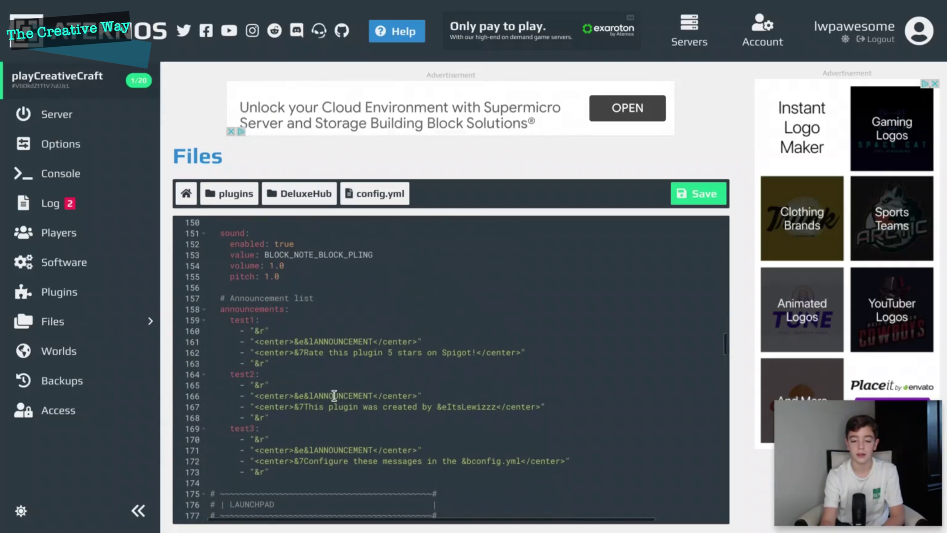
pyautogui.scroll(-8, 472, 359)
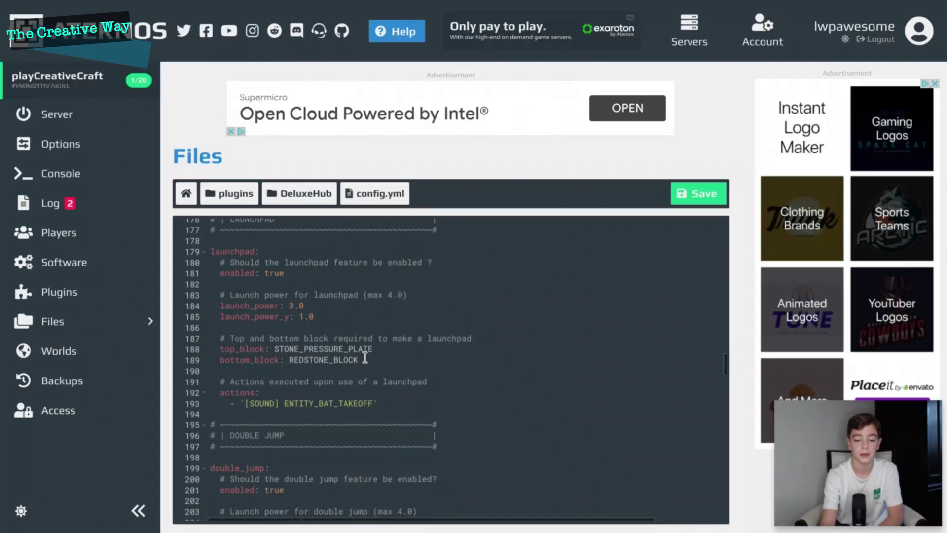
# Set the double jump cooldown to .5 and the command blocker's enabled option to false
pyautogui.scroll(-5, 365, 356)
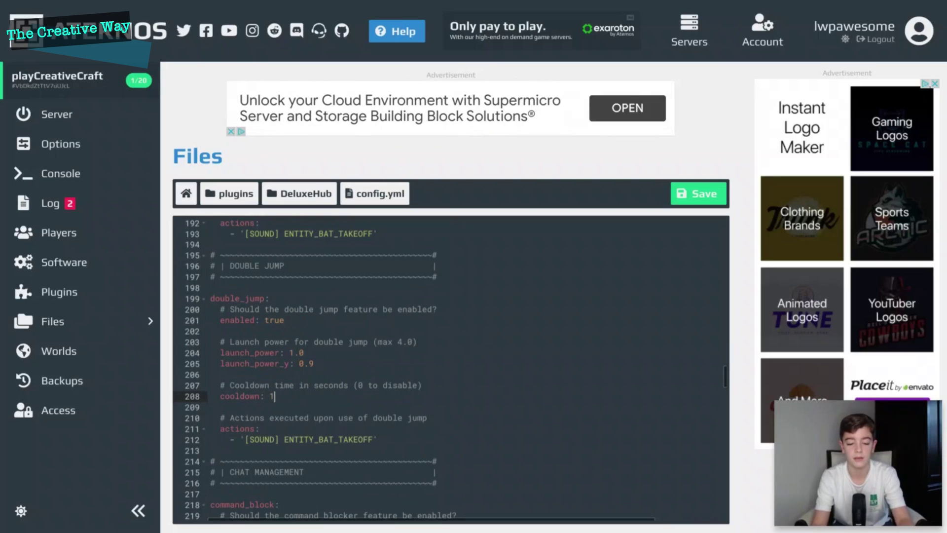
pyautogui.click(350, 397)
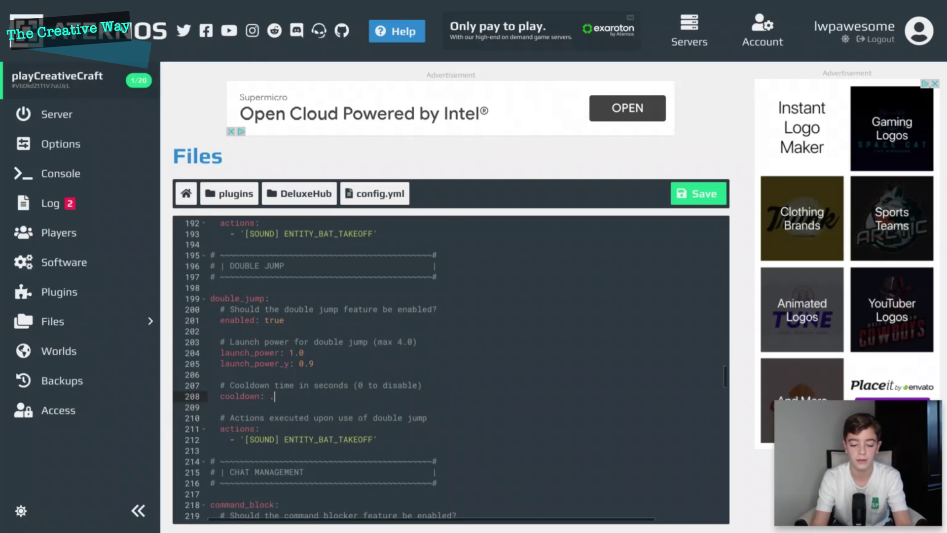
pyautogui.write('.5')
pyautogui.scroll(-3, 435, 378)
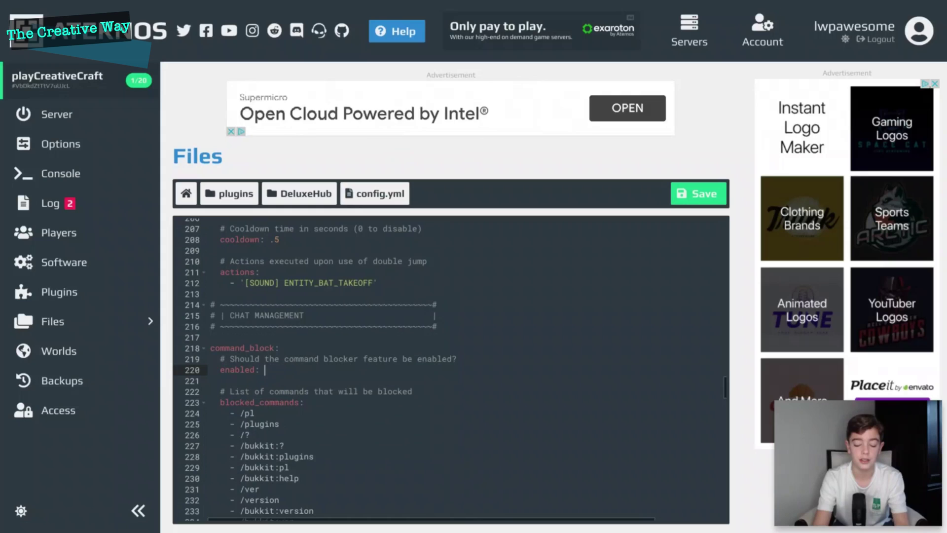
pyautogui.write('false')
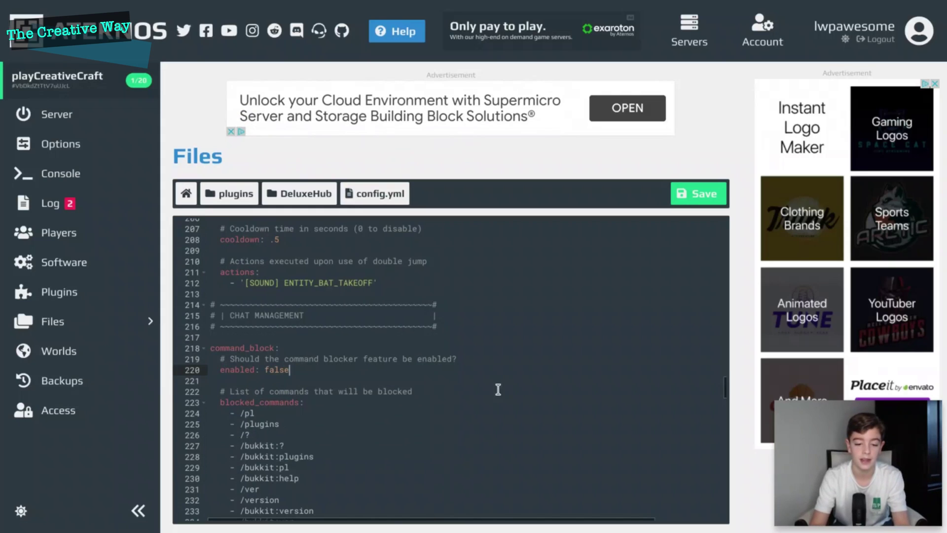
# Go to the player join event section and remove &7Connected from after %player% in the join message
pyautogui.scroll(-5, 499, 390)
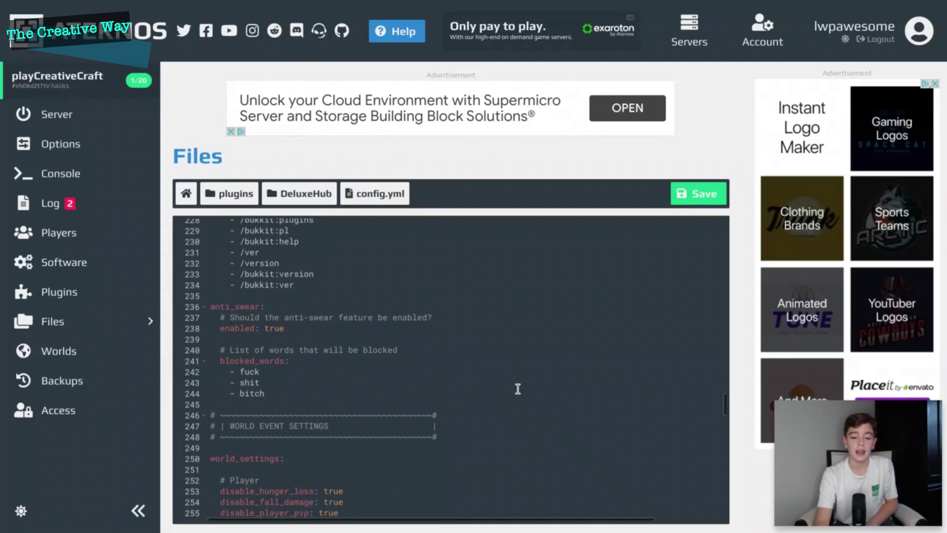
pyautogui.scroll(-6, 465, 262)
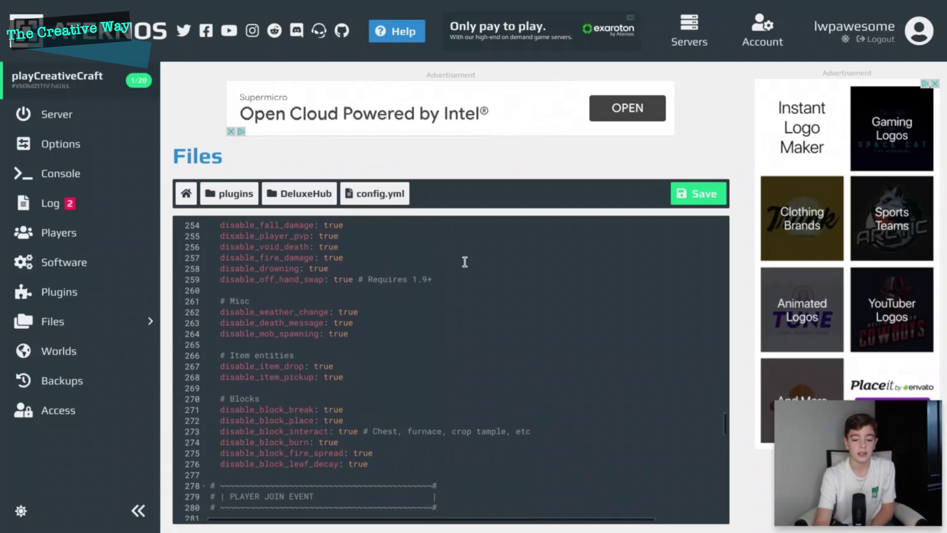
pyautogui.scroll(2, 445, 262)
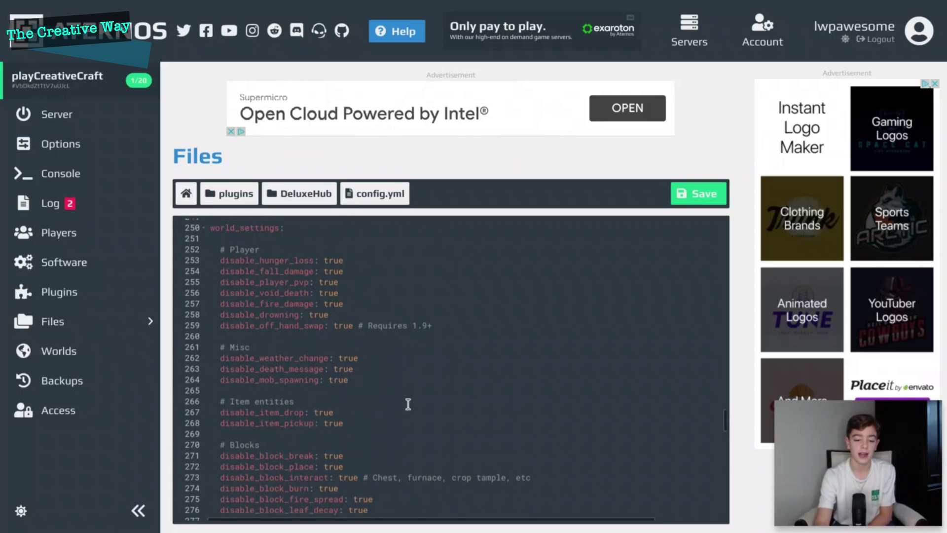
pyautogui.scroll(-6, 408, 404)
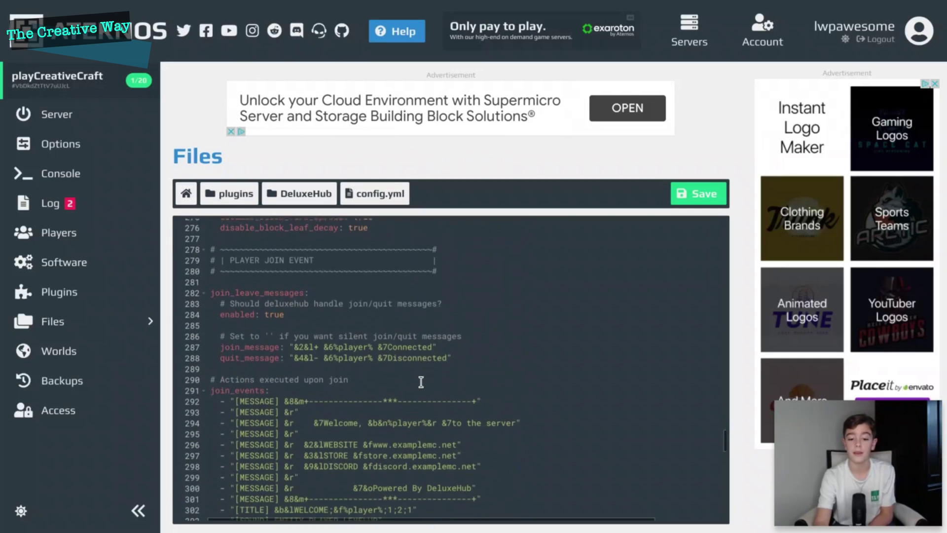
pyautogui.click(408, 347)
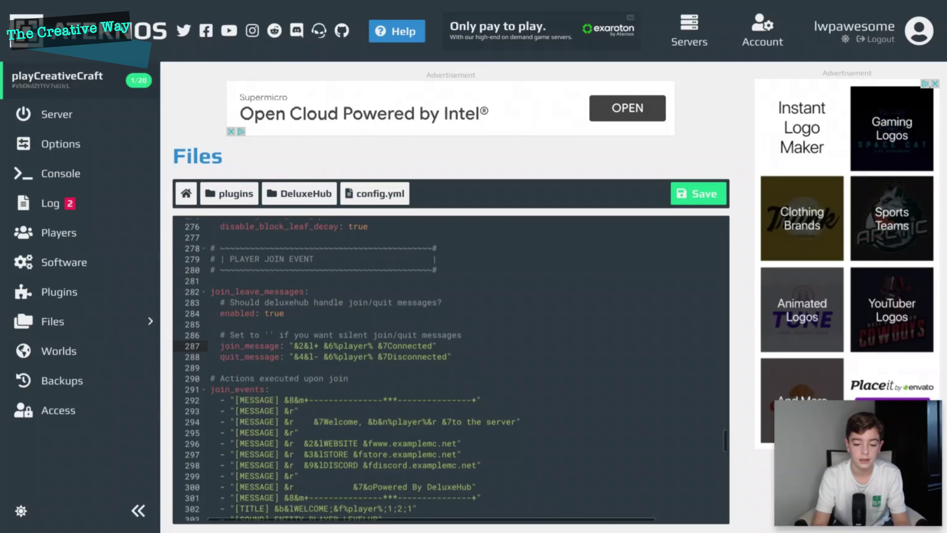
pyautogui.press('Left')
pyautogui.press('Left')
pyautogui.press('Left')
pyautogui.hotkey('shift', 'End')
pyautogui.press('Delete')
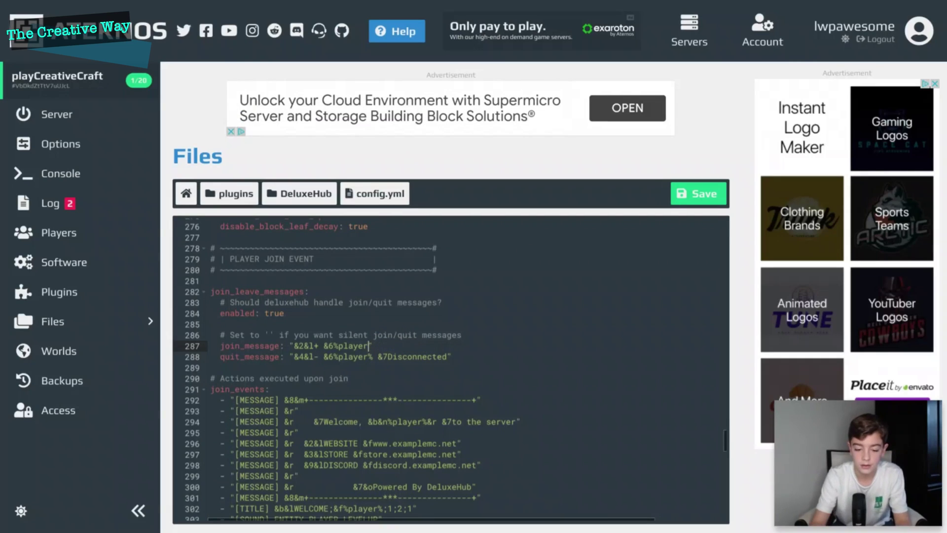
pyautogui.write('%')
pyautogui.press('Left')
pyautogui.press('Left')
pyautogui.press('Left')
pyautogui.press('Left')
pyautogui.press('Left')
pyautogui.press('Left')
pyautogui.press('Left')
pyautogui.press('Left')
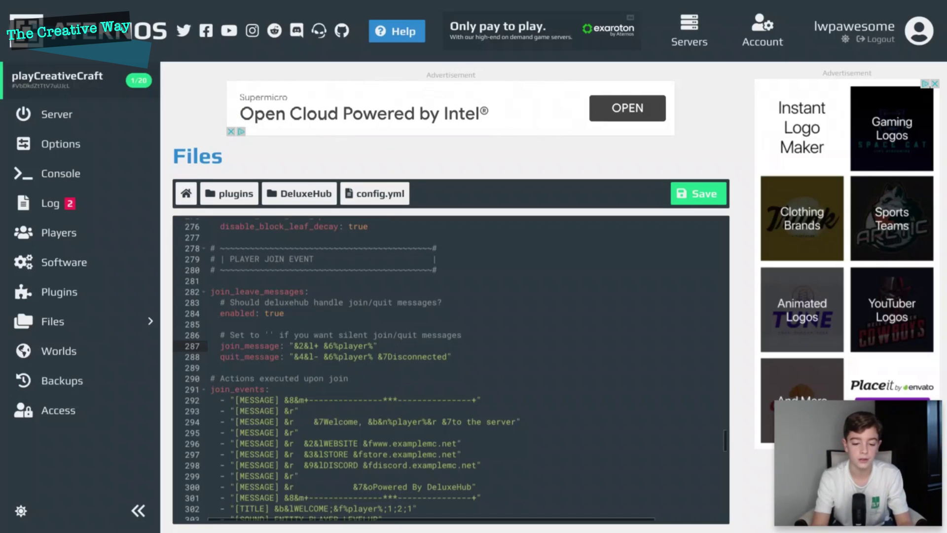
# Insert &7Connected ahead of &6%player% in the join message
pyautogui.write('% &7Connected')
pyautogui.press('Left')
pyautogui.press('Left')
pyautogui.press('Left')
pyautogui.press('Left')
pyautogui.press('Left')
pyautogui.press('Left')
pyautogui.press('Left')
pyautogui.press('Left')
pyautogui.press('Left')
pyautogui.press('Left')
pyautogui.press('BackSpace')
pyautogui.press('BackSpace')
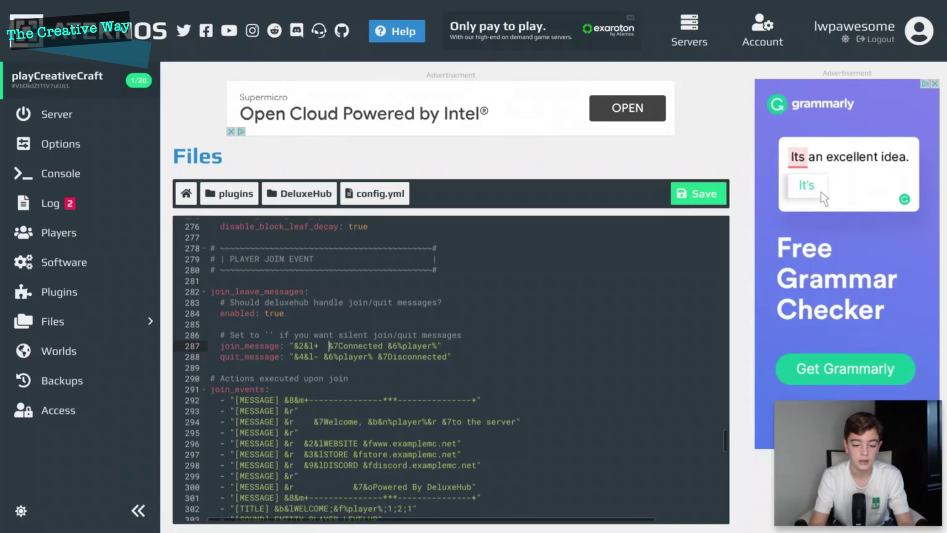
# Replace Connected in the join message with "Welcome to CreativeCraft," and end the message with an exclamation mark after %player%
pyautogui.hotkey('ctrl', 'shift', 'Right')
pyautogui.press('BackSpace')
pyautogui.write('Welcome to Cre')
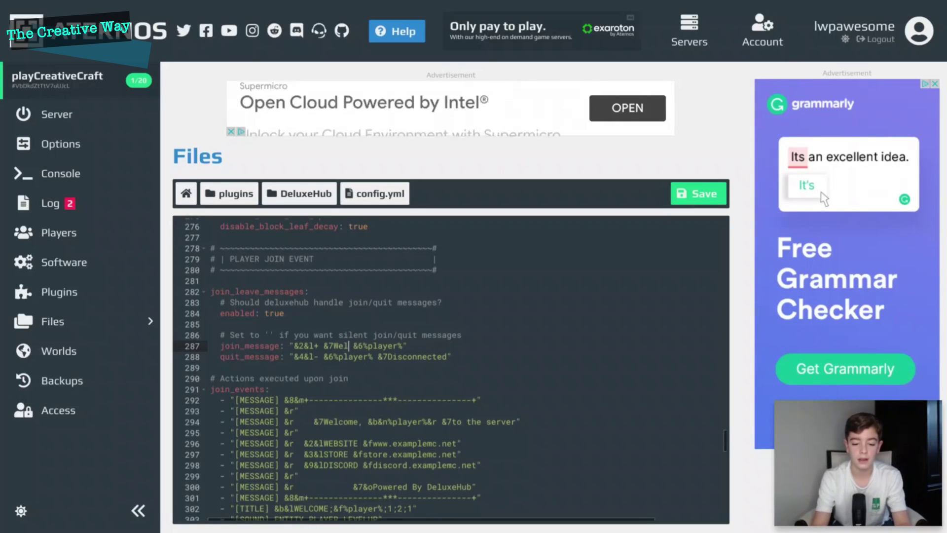
pyautogui.write('ativeCraft,')
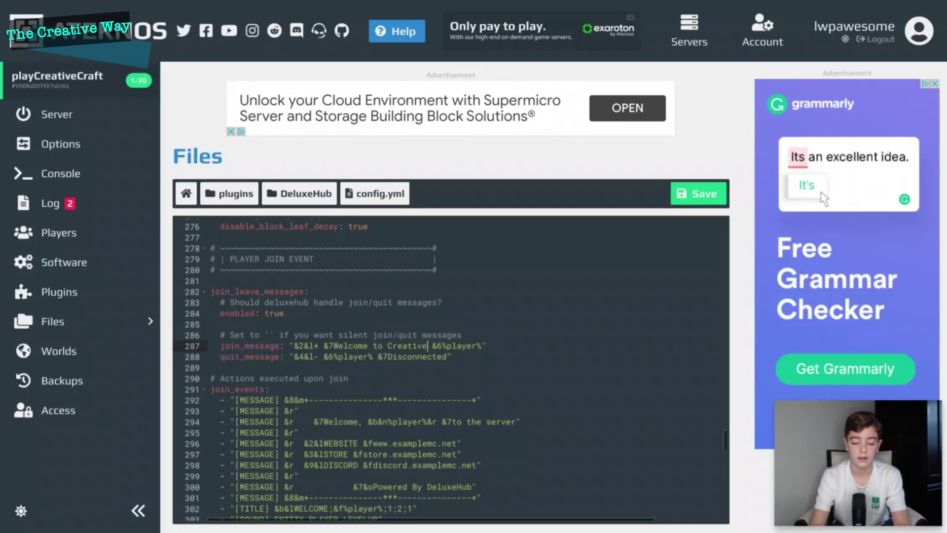
pyautogui.press('End')
pyautogui.press('Left')
pyautogui.write('!')
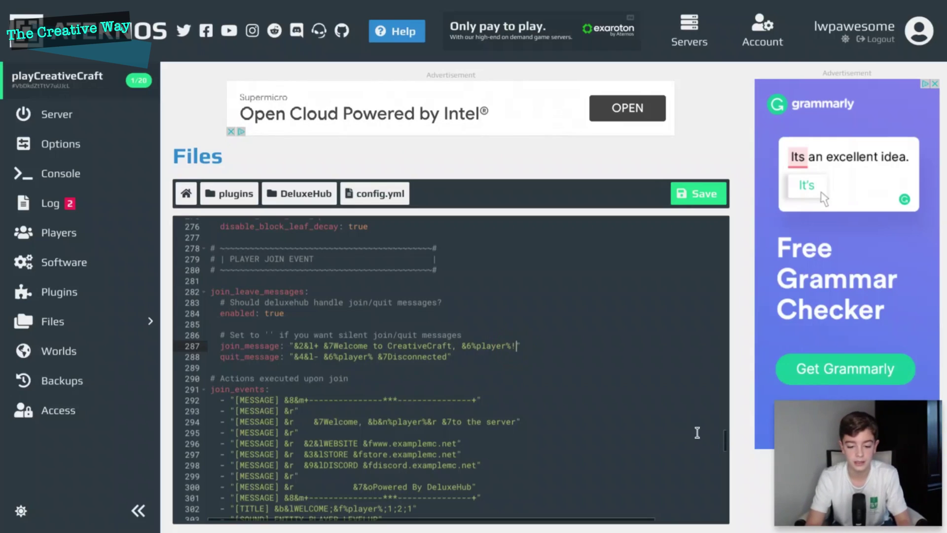
# Replace Disconnected in the quit message with "has left the game. We'll get 'em next time!"
pyautogui.click(447, 357)
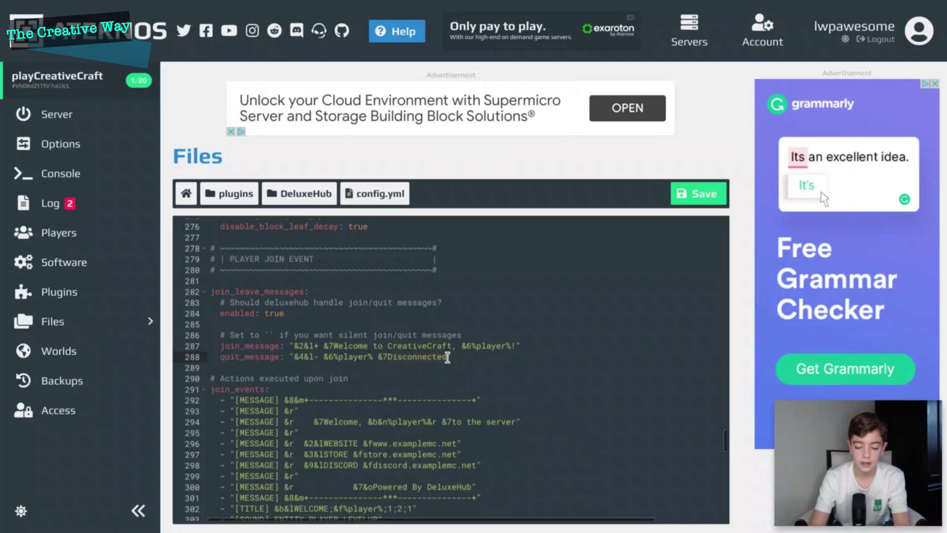
pyautogui.hotkey('ctrl', 'BackSpace')
pyautogui.write('left')
pyautogui.hotkey('ctrl', 'BackSpace')
pyautogui.write('hasd ')
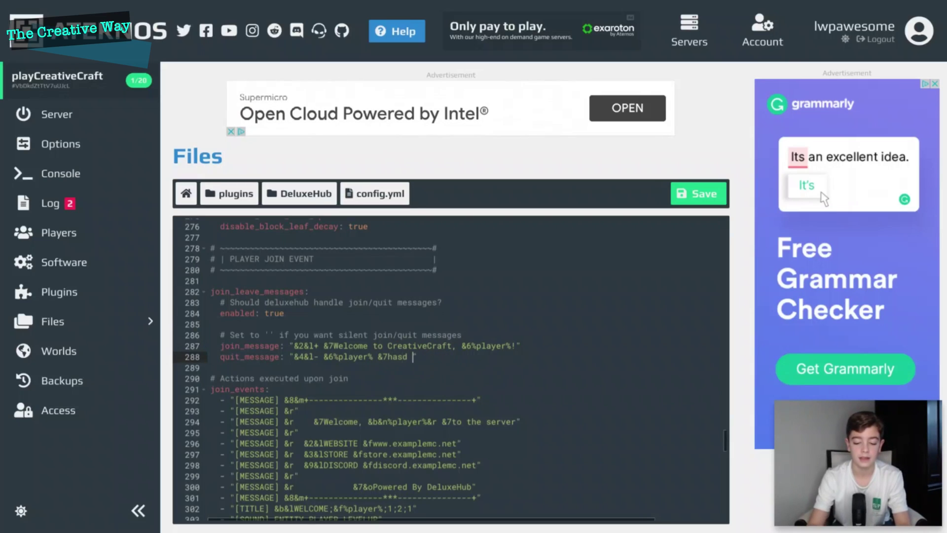
pyautogui.write('left the game. Wel')
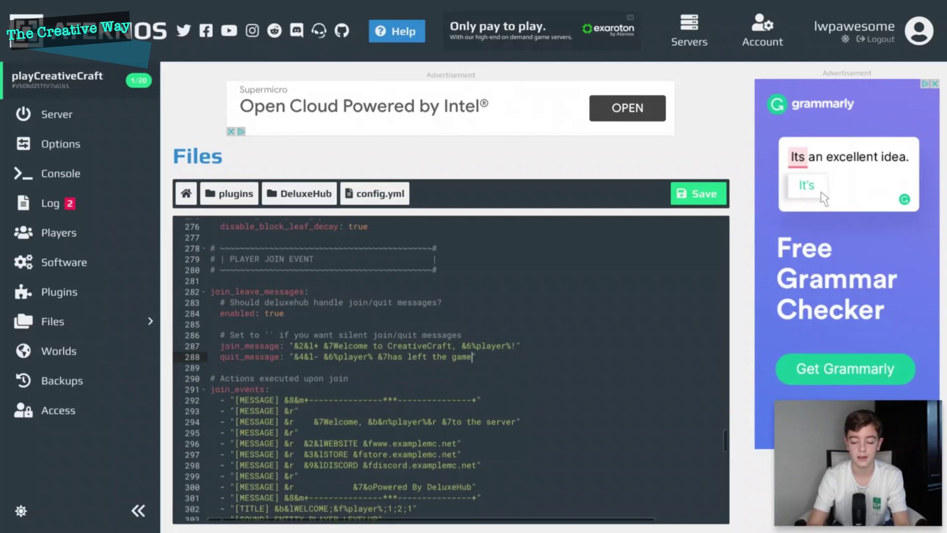
pyautogui.write('ll ge')
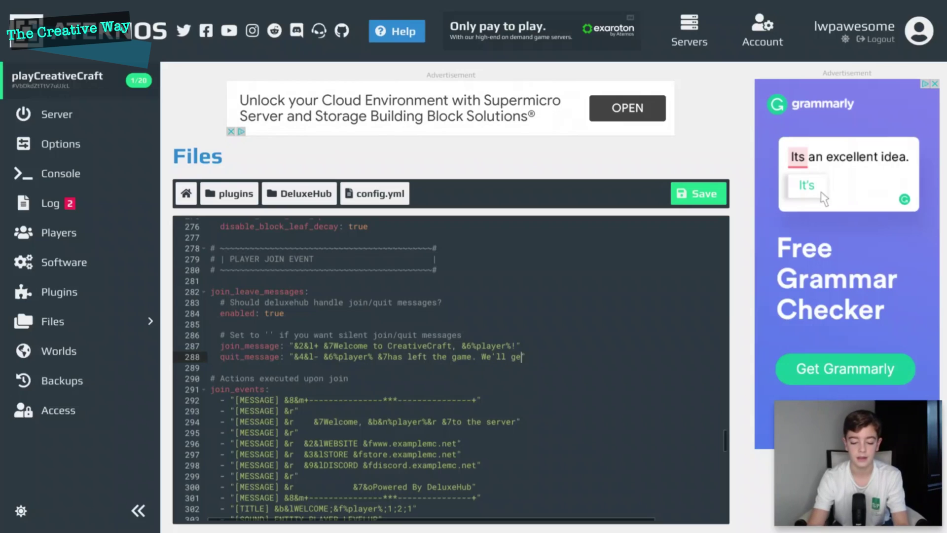
pyautogui.write('t em')
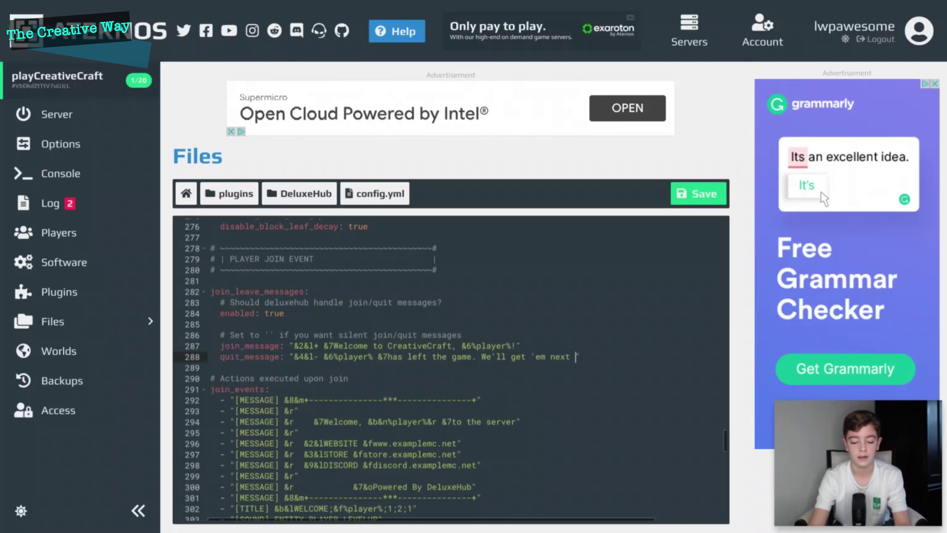
# Replace DeluxeHub with CreativeCraft in the "Powered By" line of the join events
pyautogui.scroll(-3, 465, 360)
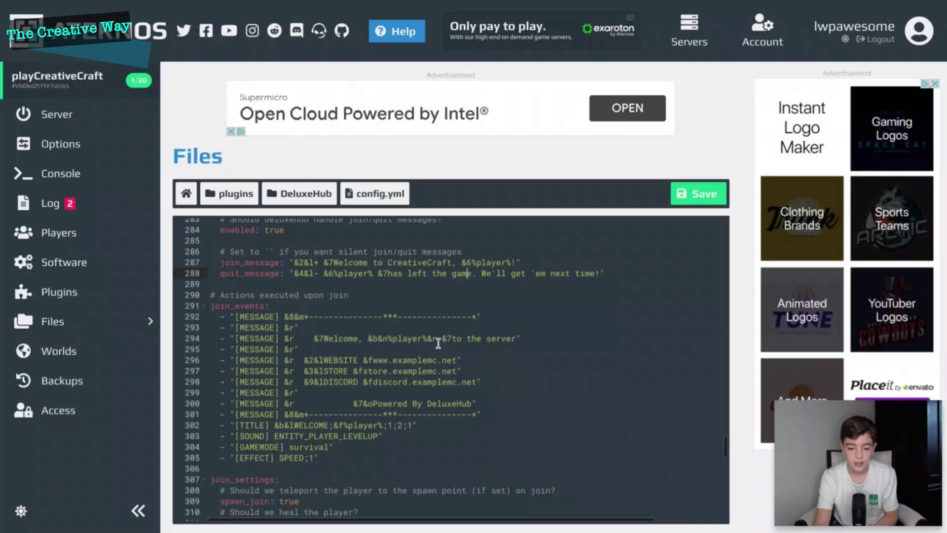
pyautogui.doubleClick(453, 403)
pyautogui.write('CreativeCraft')
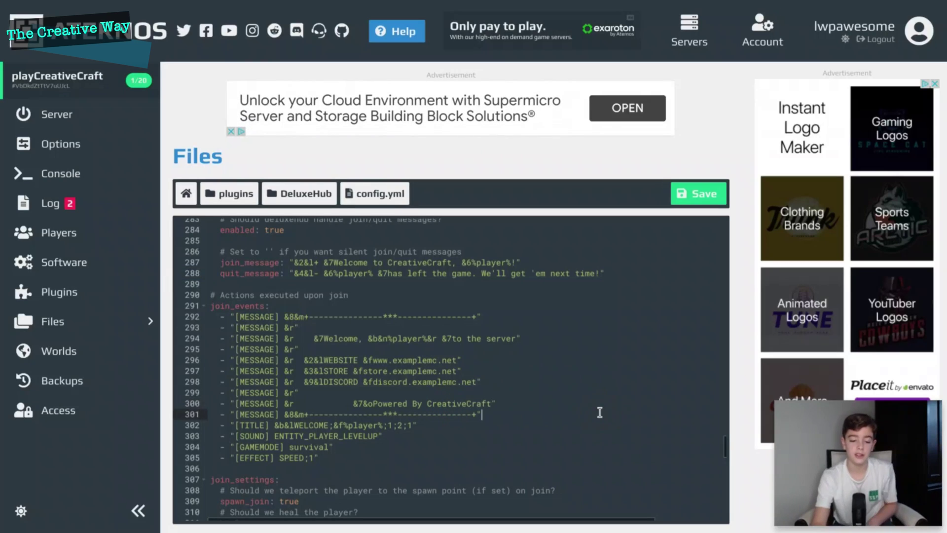
# Save config.yml after checking its remaining settings, and open the menus folder inside the DeluxeHub folder
pyautogui.scroll(-8, 600, 412)
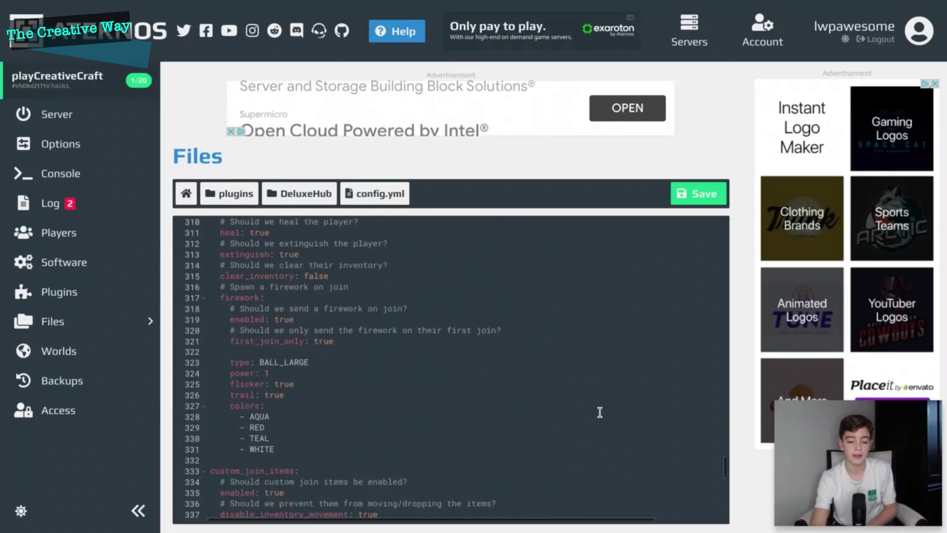
pyautogui.scroll(-8, 600, 412)
pyautogui.scroll(-3, 444, 390)
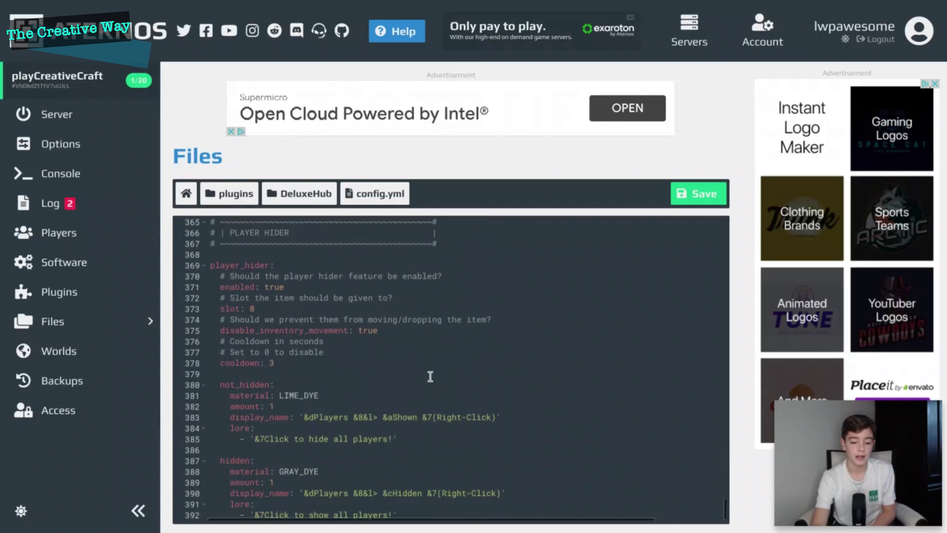
pyautogui.scroll(10, 430, 376)
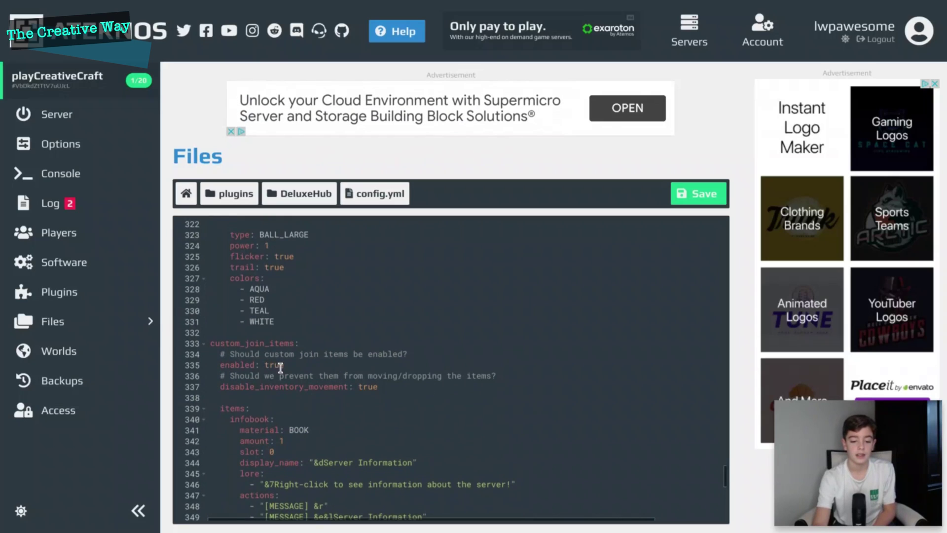
pyautogui.click(701, 194)
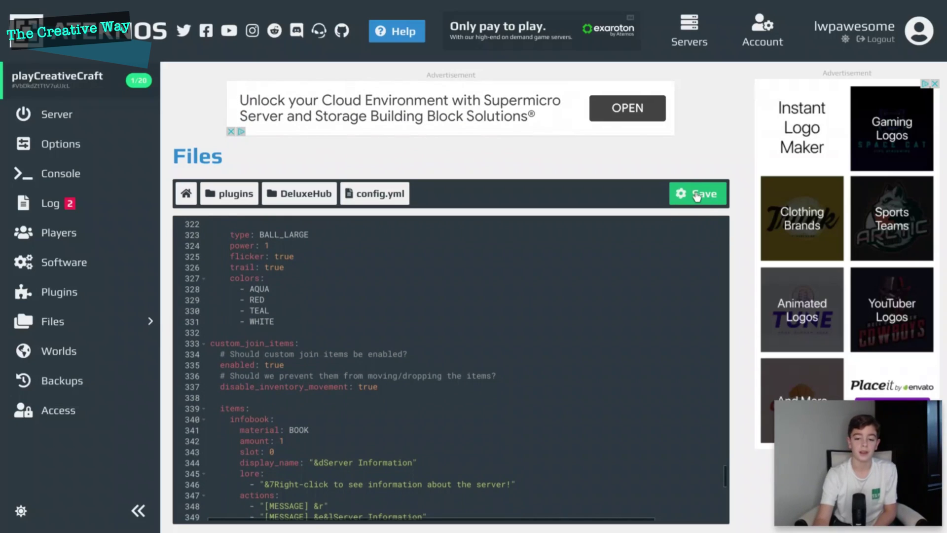
pyautogui.click(329, 197)
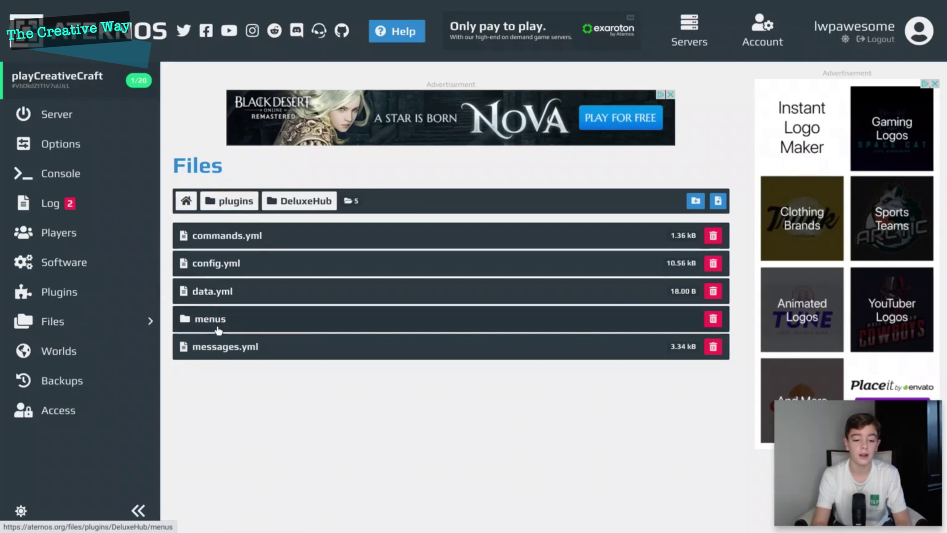
pyautogui.click(213, 327)
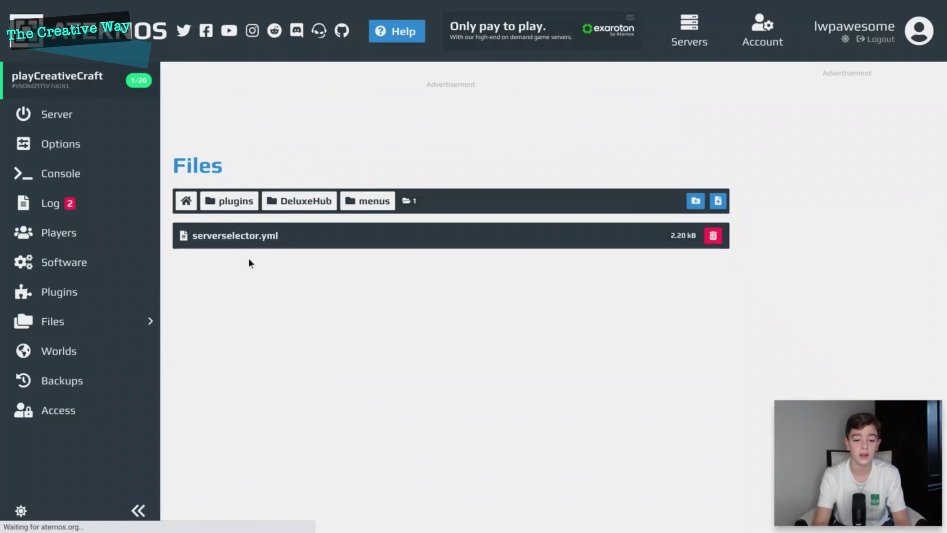
# Open serverselector.yml from the menus folder
pyautogui.click(241, 246)
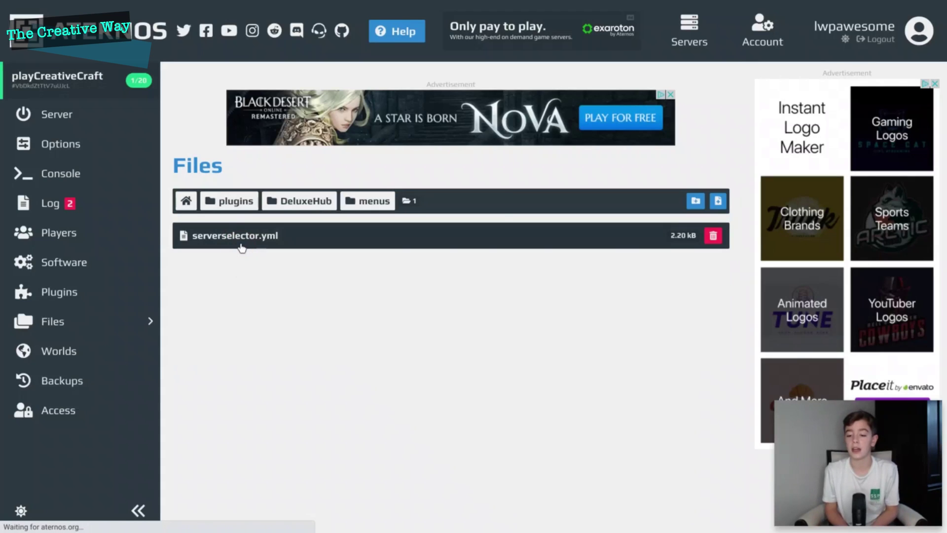
pyautogui.scroll(-6, 485, 362)
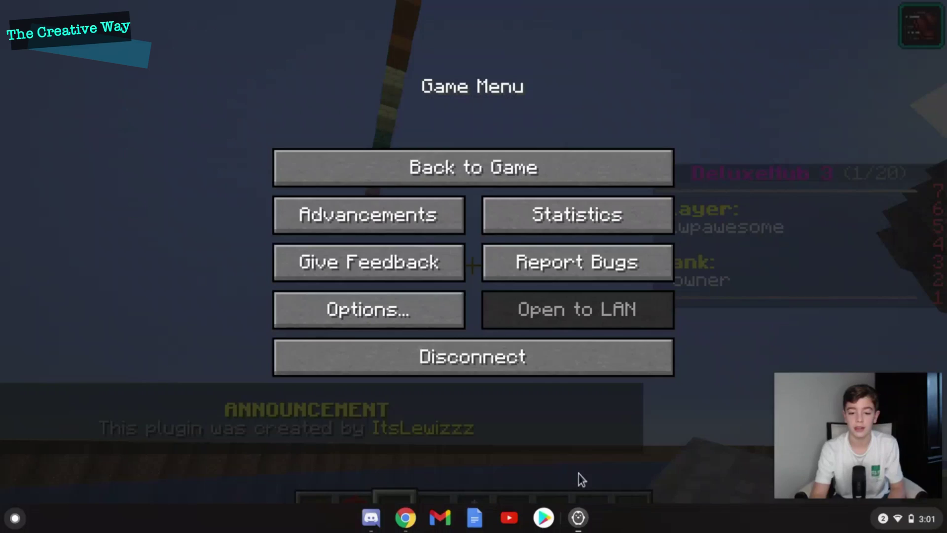
# Switch to Minecraft, open the Server Selector, choose the grass block entry and explore the hub with double jumps
pyautogui.click(518, 163)
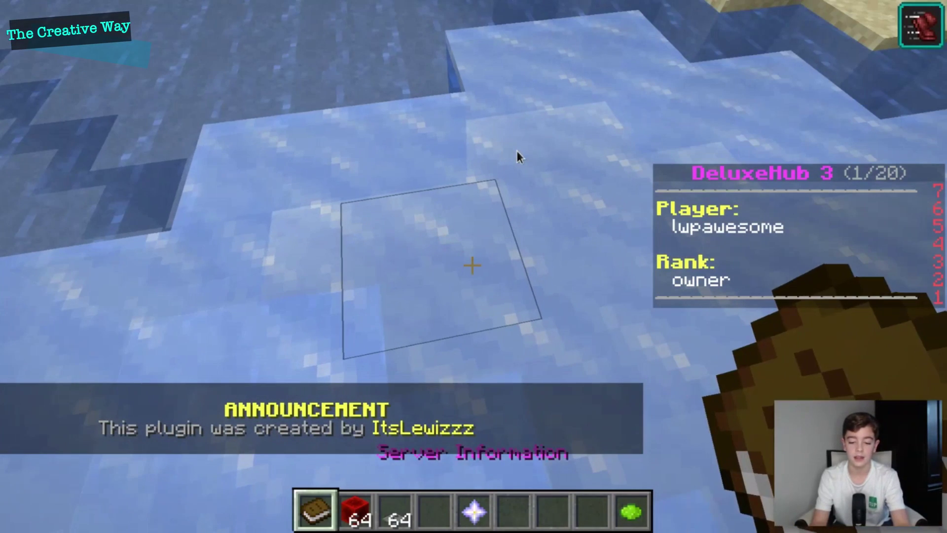
pyautogui.press('5')
pyautogui.rightClick(474, 266)
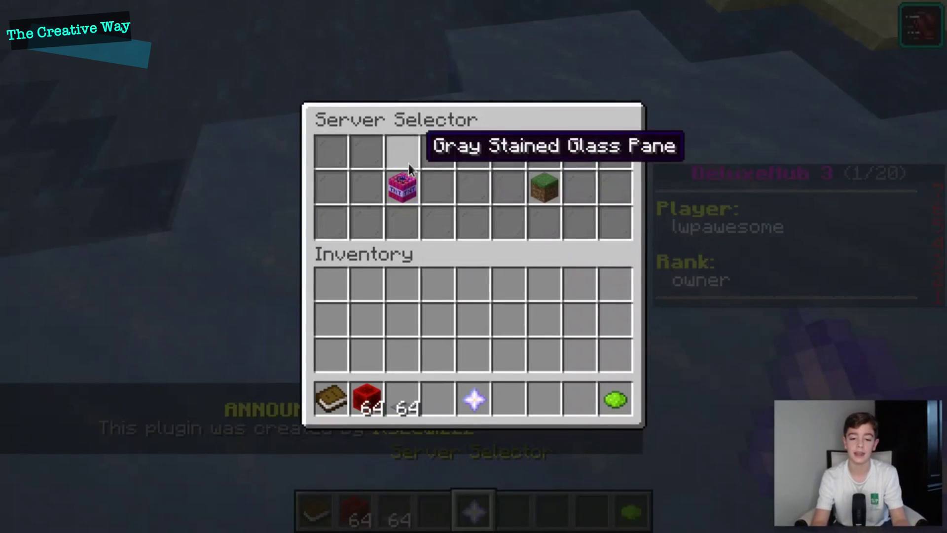
pyautogui.click(547, 187)
pyautogui.press('w')
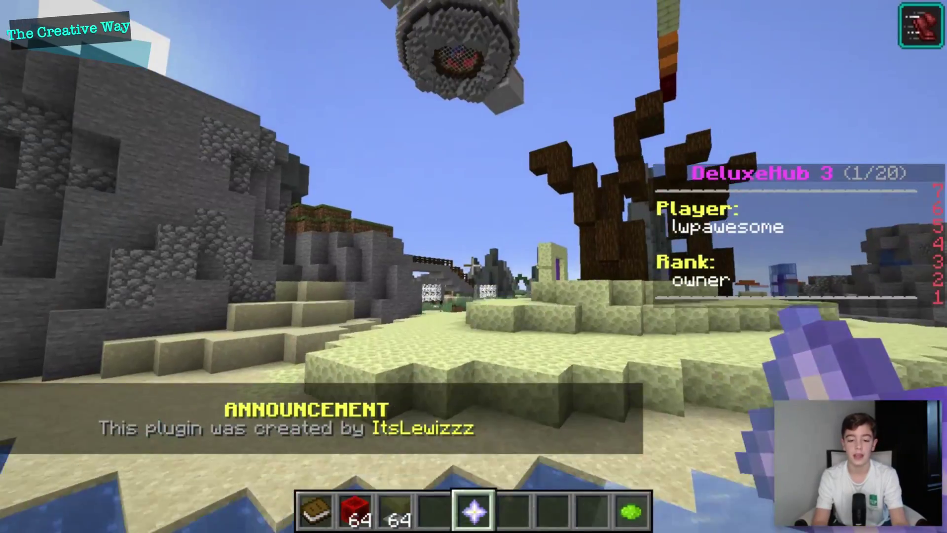
pyautogui.press('space')
pyautogui.press('space')
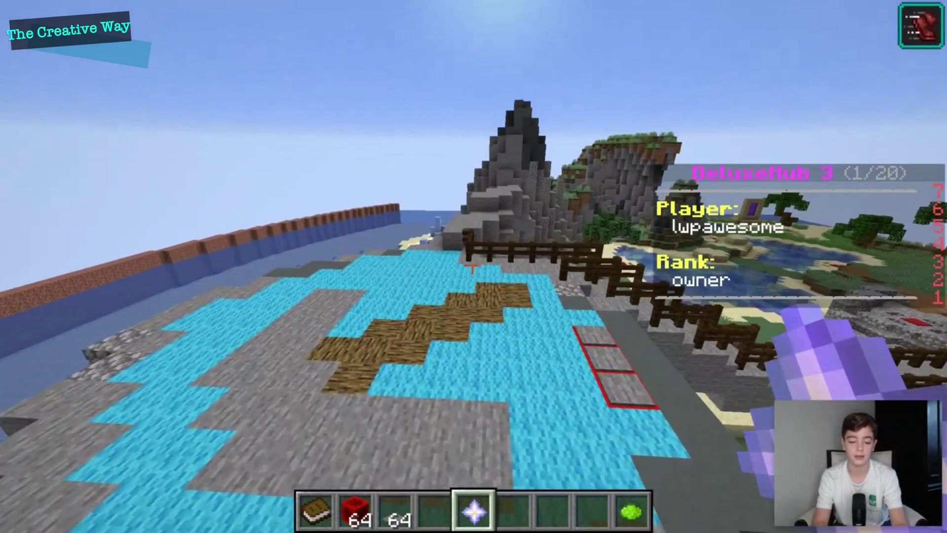
pyautogui.press('Escape')
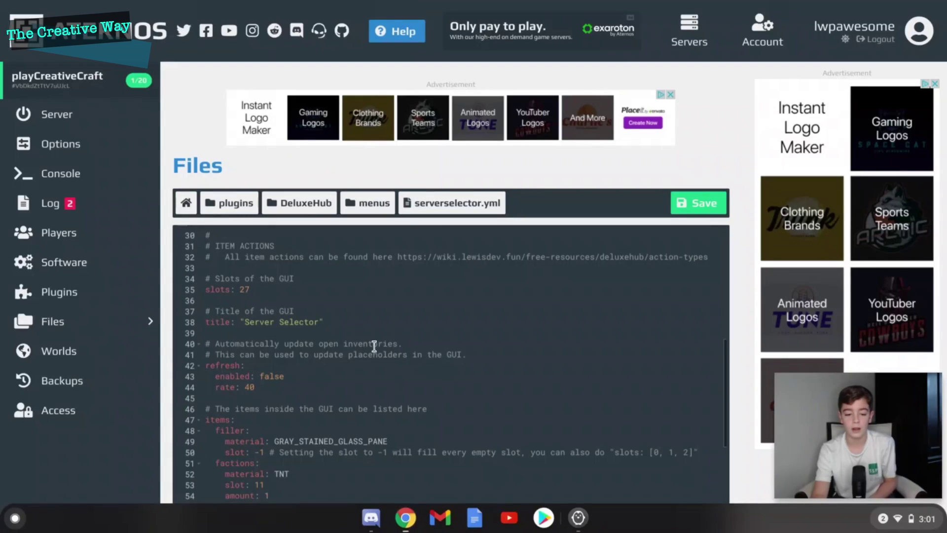
# Copy the commented Multiverse action "[CONSOLE] mvtp %player% world" from the factions item in serverselector.yml
pyautogui.scroll(-4, 385, 251)
pyautogui.scroll(-5, 411, 269)
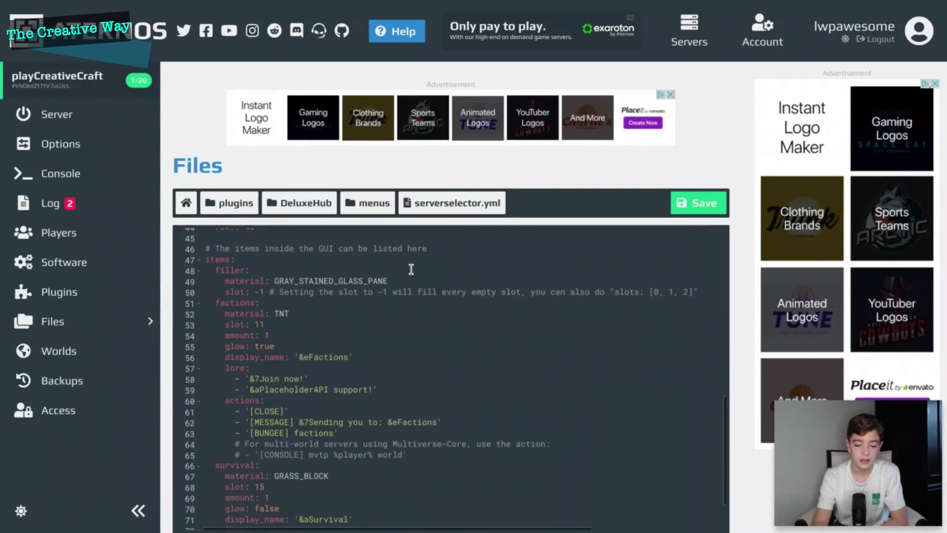
pyautogui.scroll(-1, 363, 468)
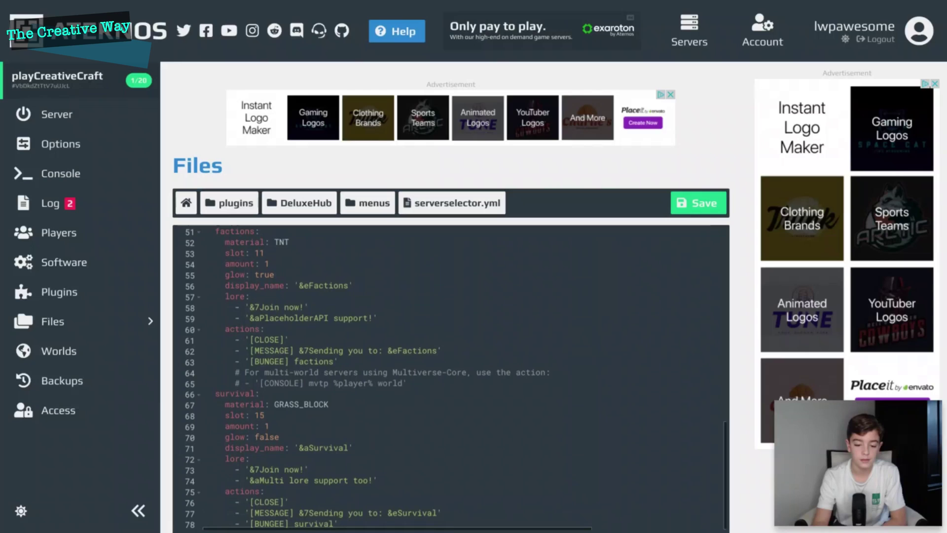
pyautogui.scroll(-1, 354, 487)
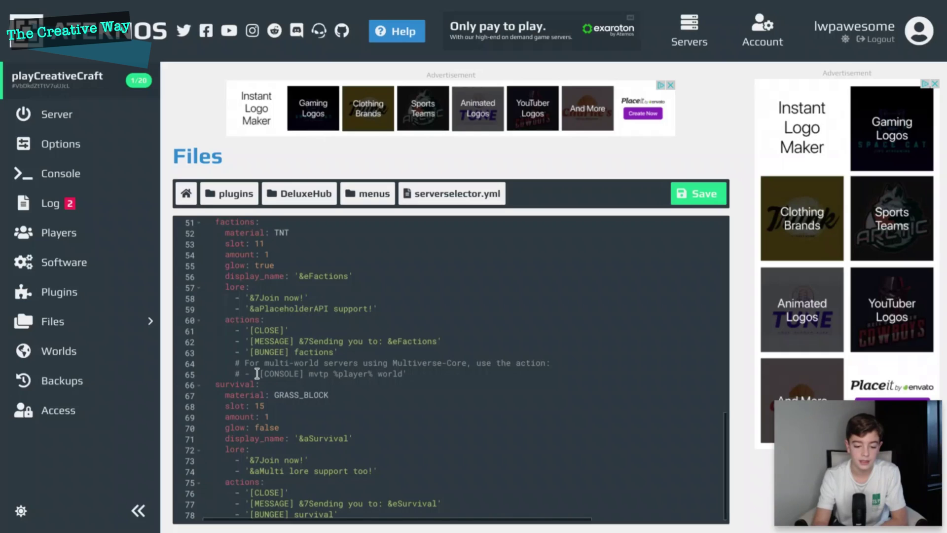
pyautogui.moveTo(261, 375); pyautogui.dragTo(405, 376)
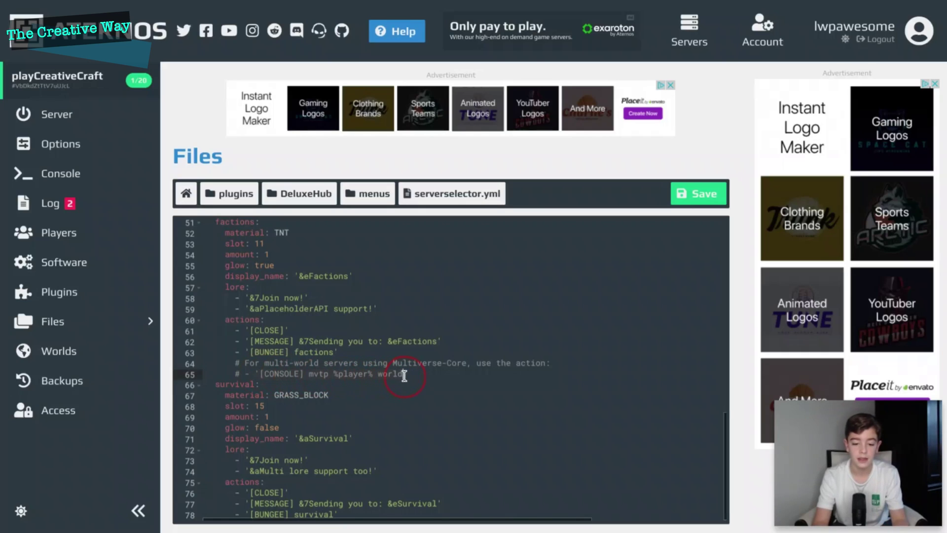
pyautogui.click(443, 470)
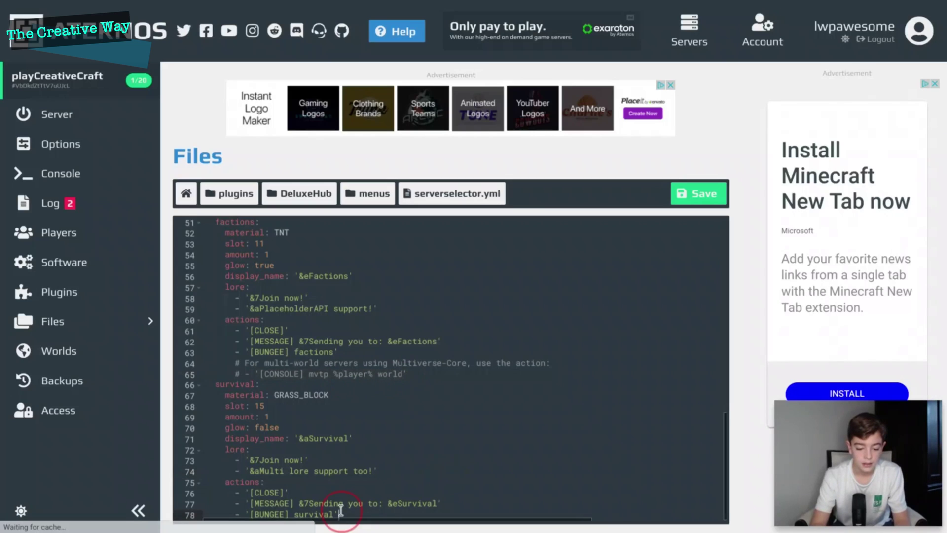
# Replace the survival item's [BUNGEE] action with "[CONSOLE] mvtp %player% survival"
pyautogui.click(246, 513)
pyautogui.hotkey('shift', 'End')
pyautogui.write("'[CONSOLE] mvtp %player% world'")
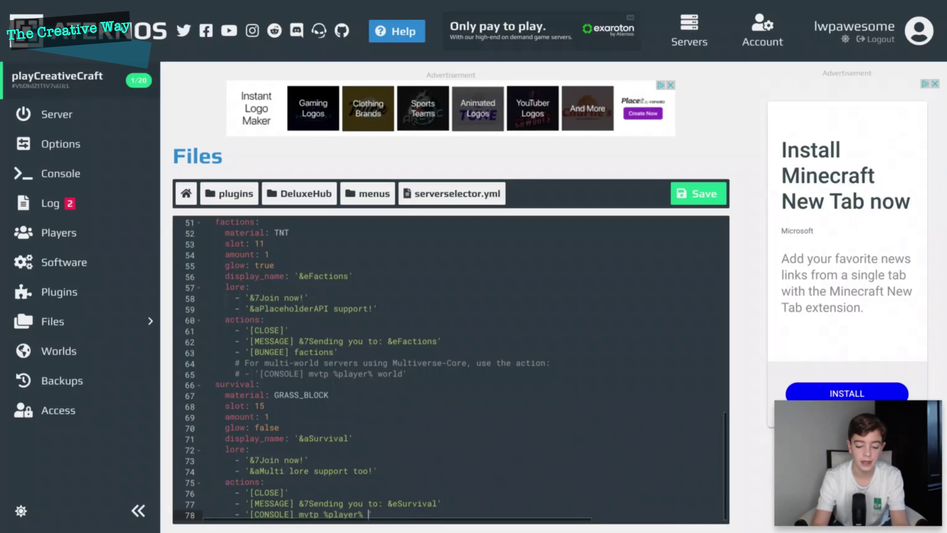
pyautogui.click(520, 443)
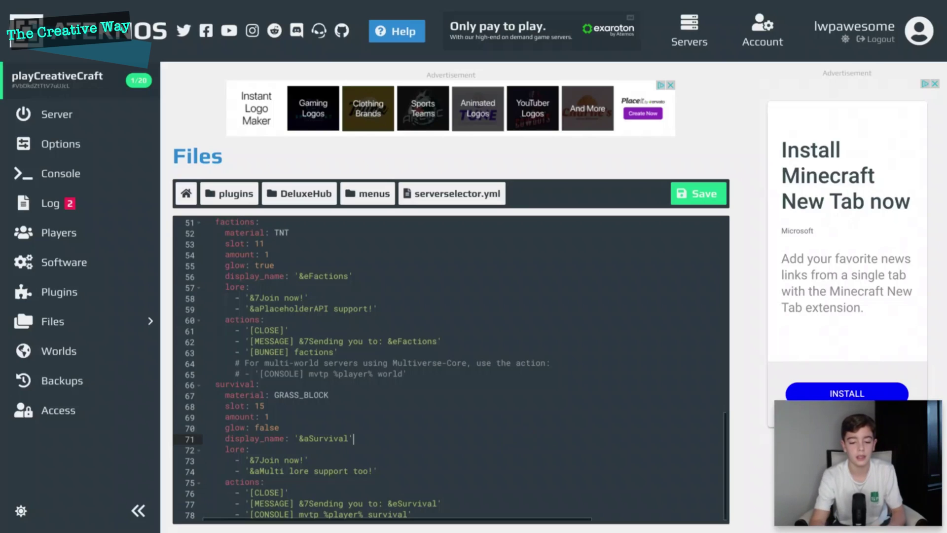
# Remove %player% from the survival item's console action, leaving "mvtp survival", and save serverselector.yml
pyautogui.click(363, 515)
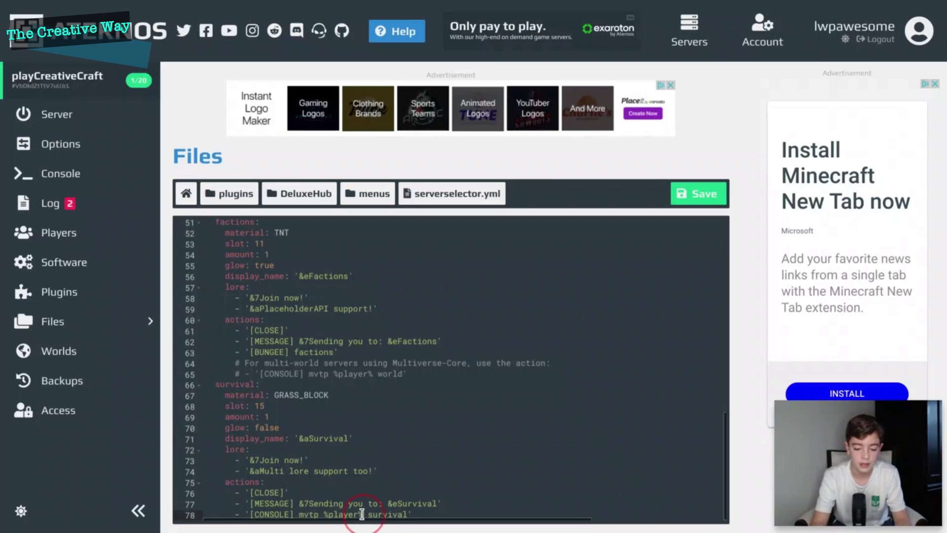
pyautogui.press('BackSpace')
pyautogui.press('BackSpace')
pyautogui.press('BackSpace')
pyautogui.press('BackSpace')
pyautogui.press('BackSpace')
pyautogui.press('BackSpace')
pyautogui.press('BackSpace')
pyautogui.press('BackSpace')
pyautogui.press('BackSpace')
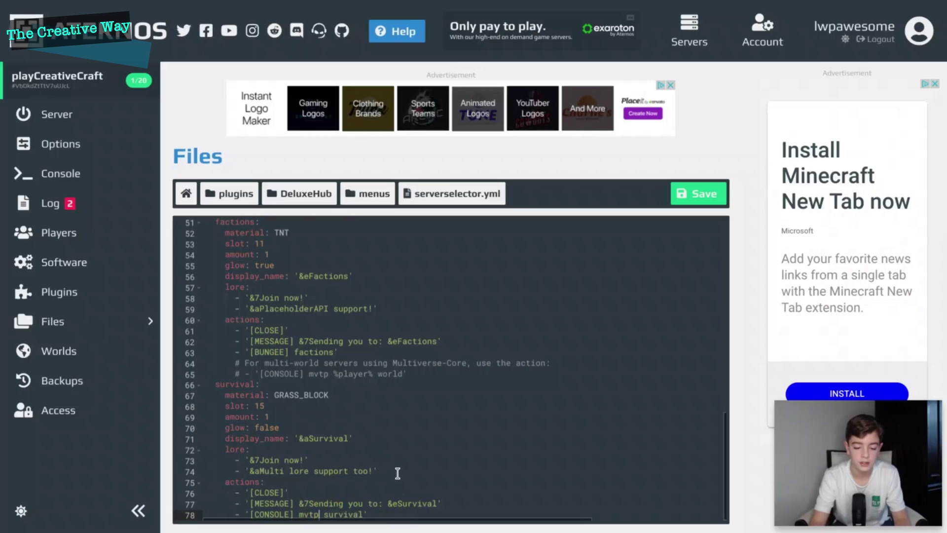
pyautogui.click(402, 471)
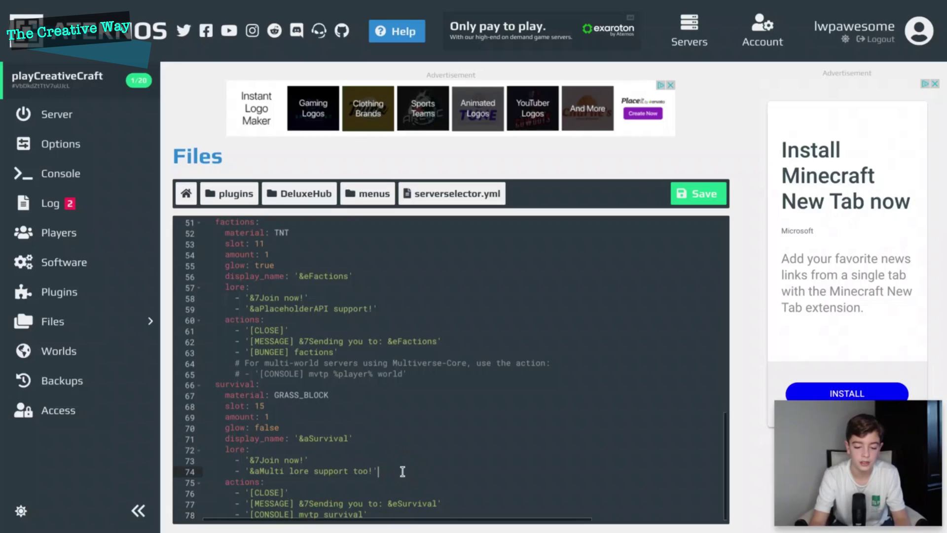
pyautogui.click(699, 194)
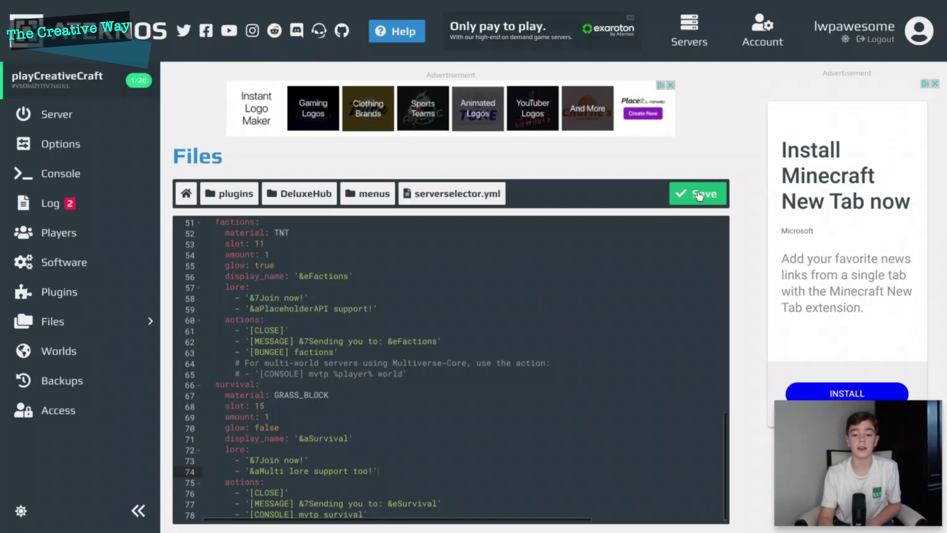
# Leave the file editor, restart the server from its server page, and rejoin it in Minecraft
pyautogui.click(374, 195)
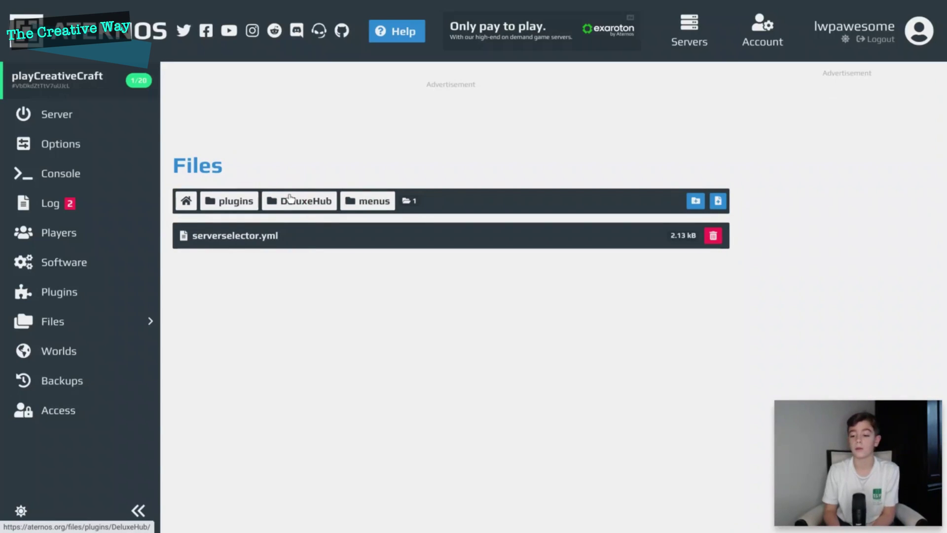
pyautogui.click(290, 198)
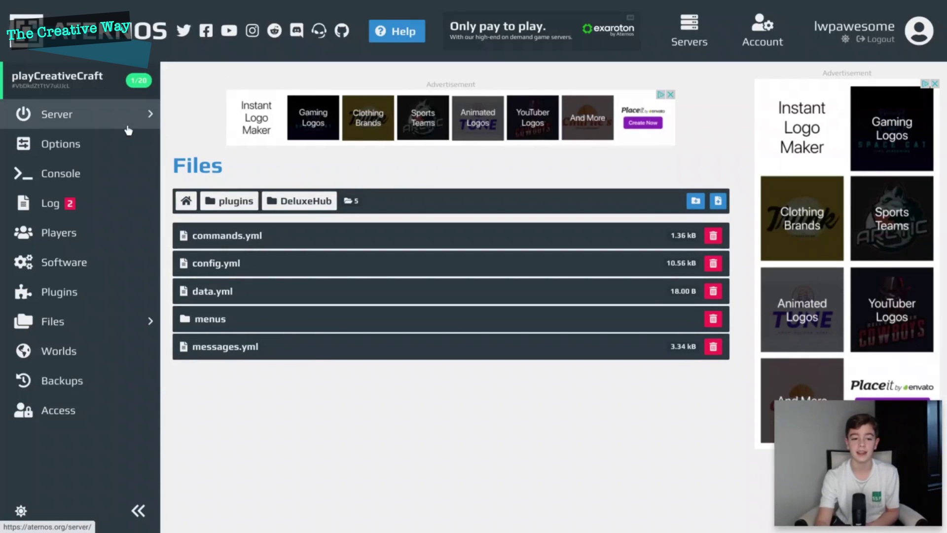
pyautogui.click(132, 124)
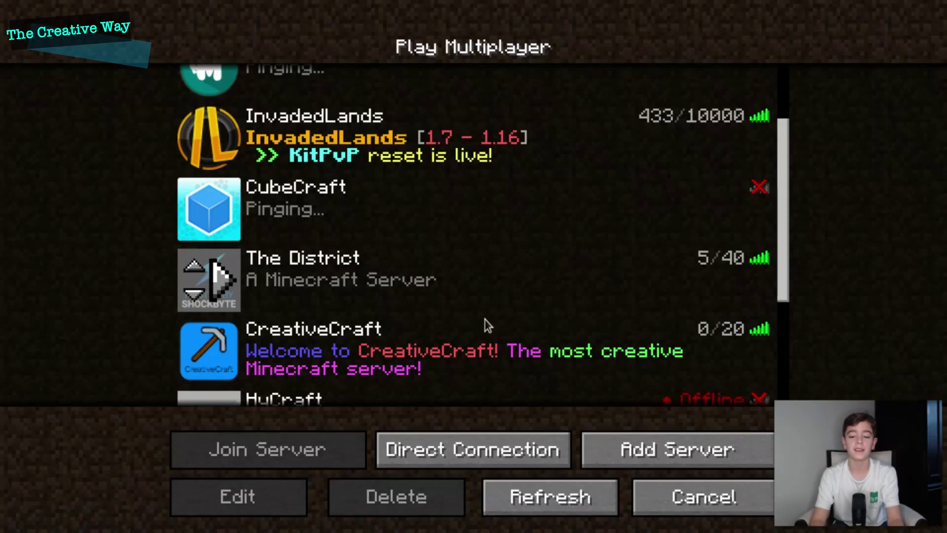
pyautogui.doubleClick(474, 351)
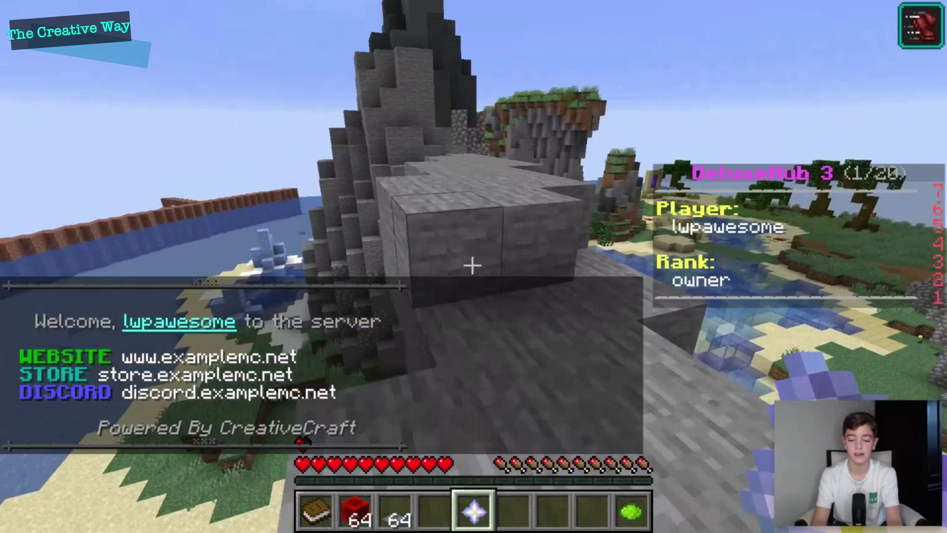
# Test the grass block Survival entry in the Server Selector and travel along the hub's bridge with double jumps
pyautogui.rightClick(473, 266)
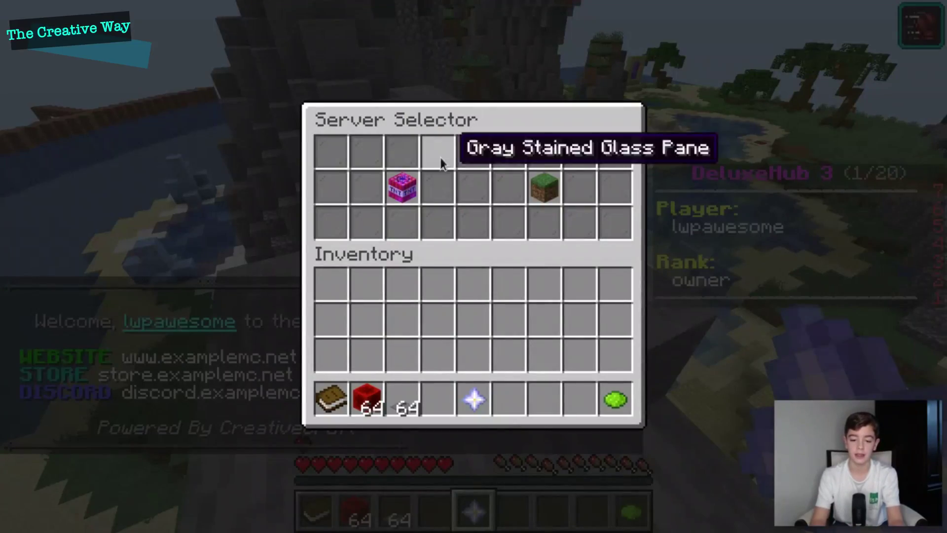
pyautogui.click(545, 185)
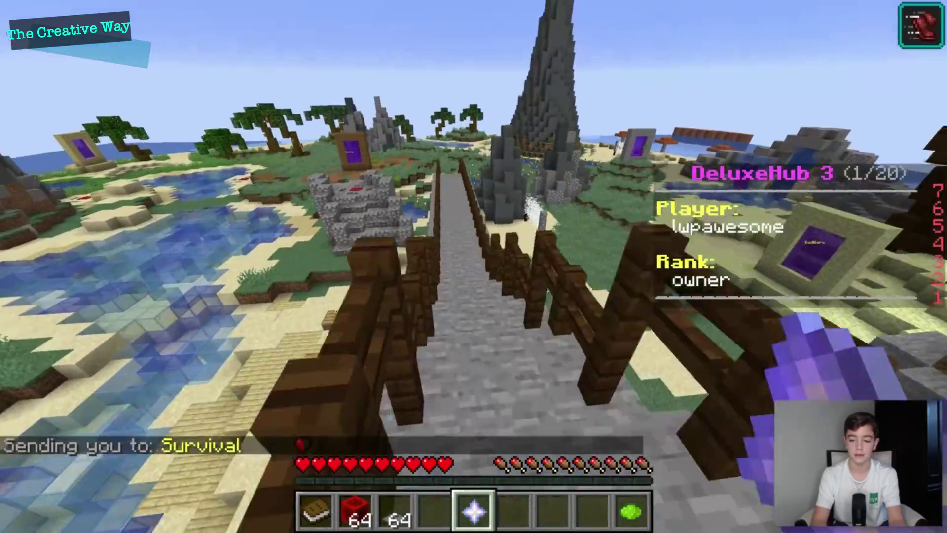
pyautogui.press('w')
pyautogui.press('space')
pyautogui.press('space')
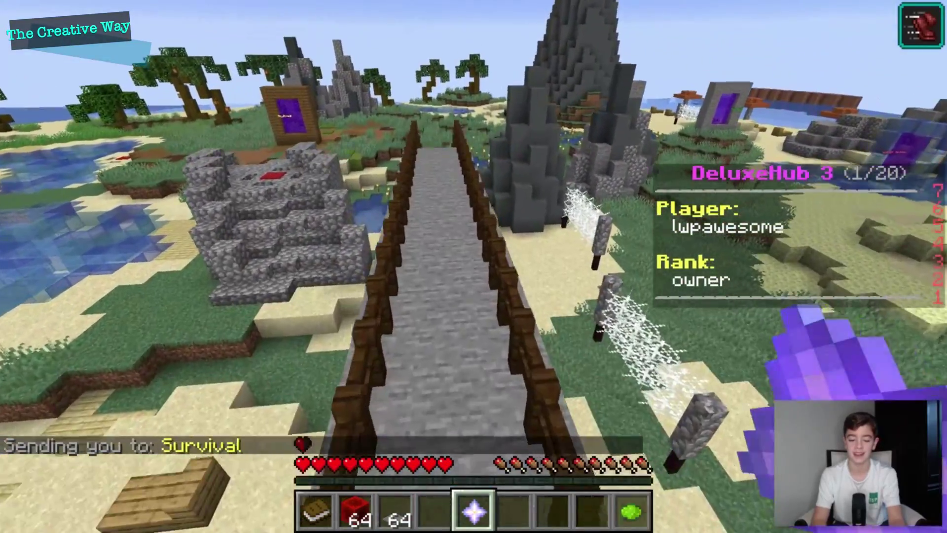
pyautogui.press('w')
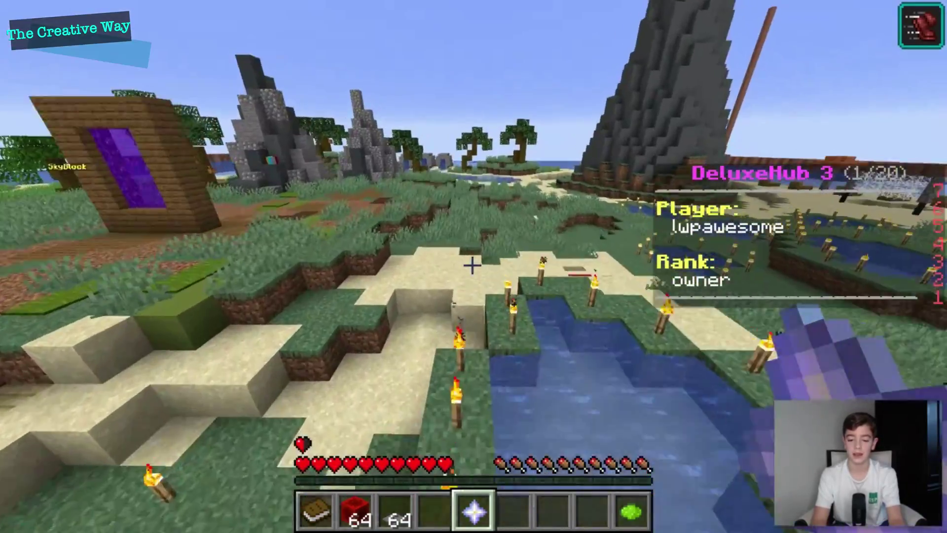
pyautogui.press('w')
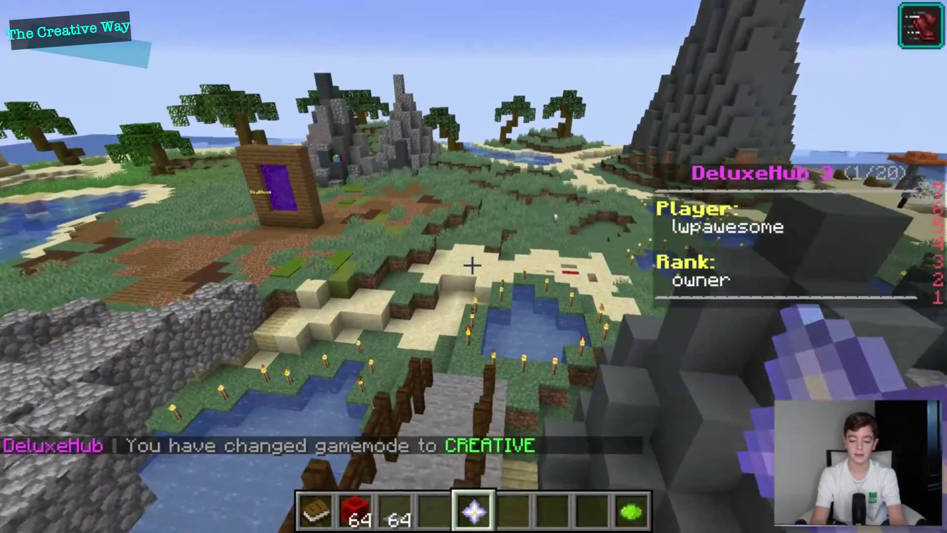
# Run the /clear command to empty the player's inventory
pyautogui.press('/')
pyautogui.write('clear')
pyautogui.press('Return')
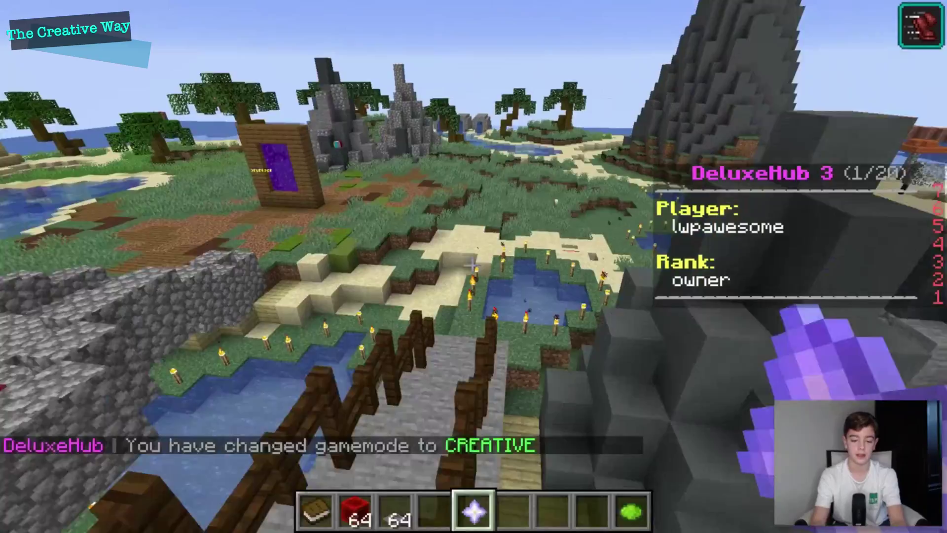